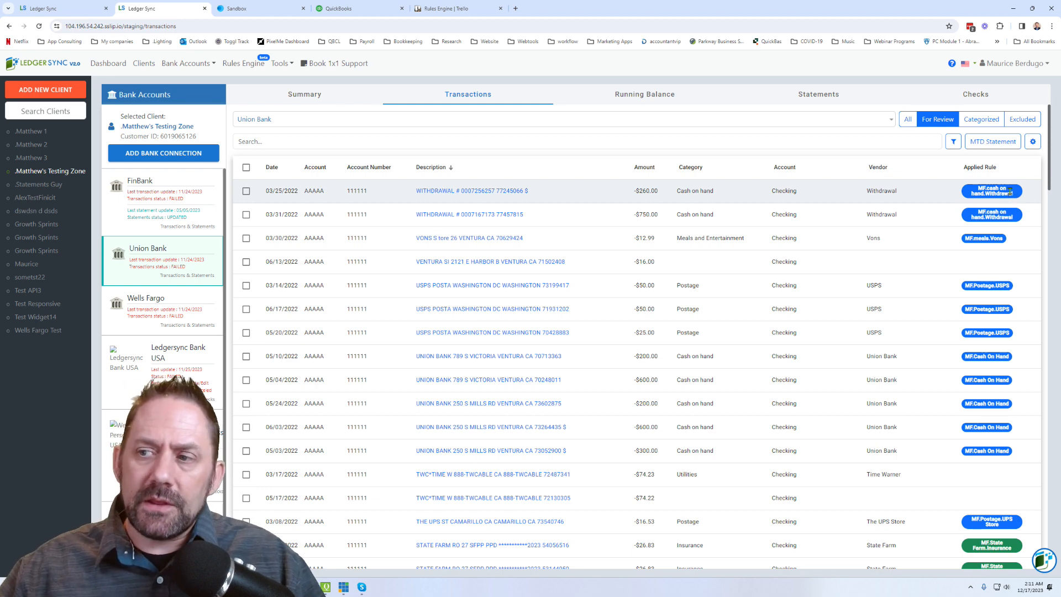
# - Examine the applied rules on Union Bank's For Review transactions and compare them with the All transactions list
pyautogui.scroll(-3, 1009, 190)
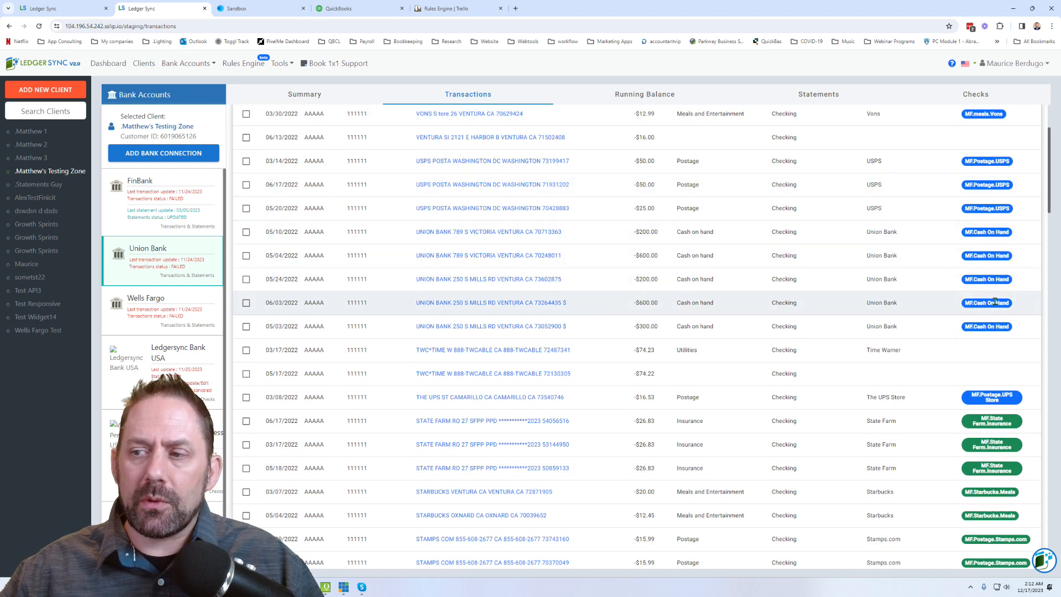
pyautogui.scroll(3, 996, 271)
pyautogui.scroll(-1, 996, 252)
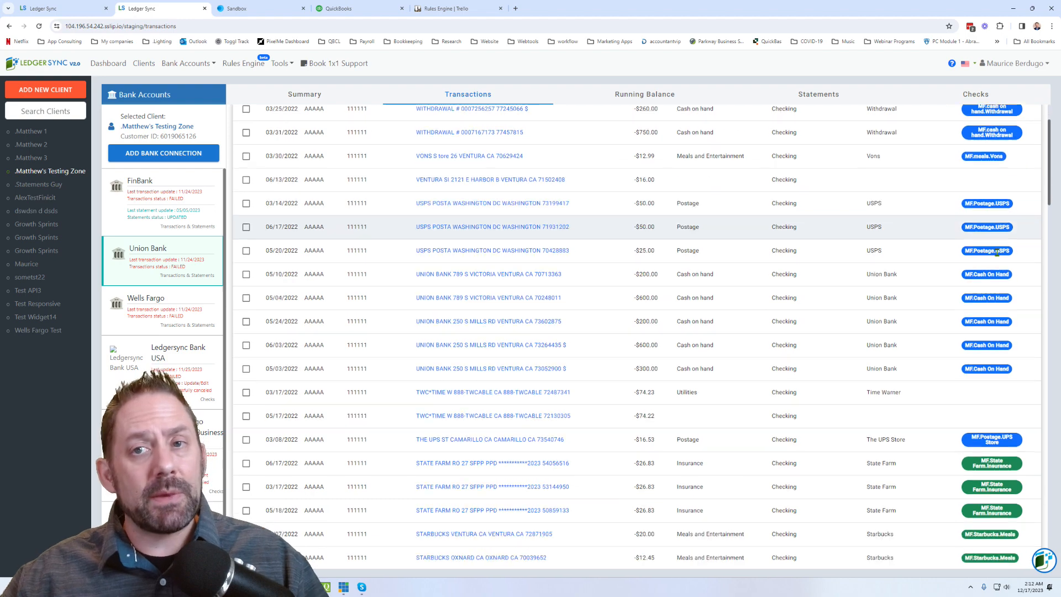
pyautogui.scroll(-3, 996, 252)
pyautogui.scroll(-3, 987, 393)
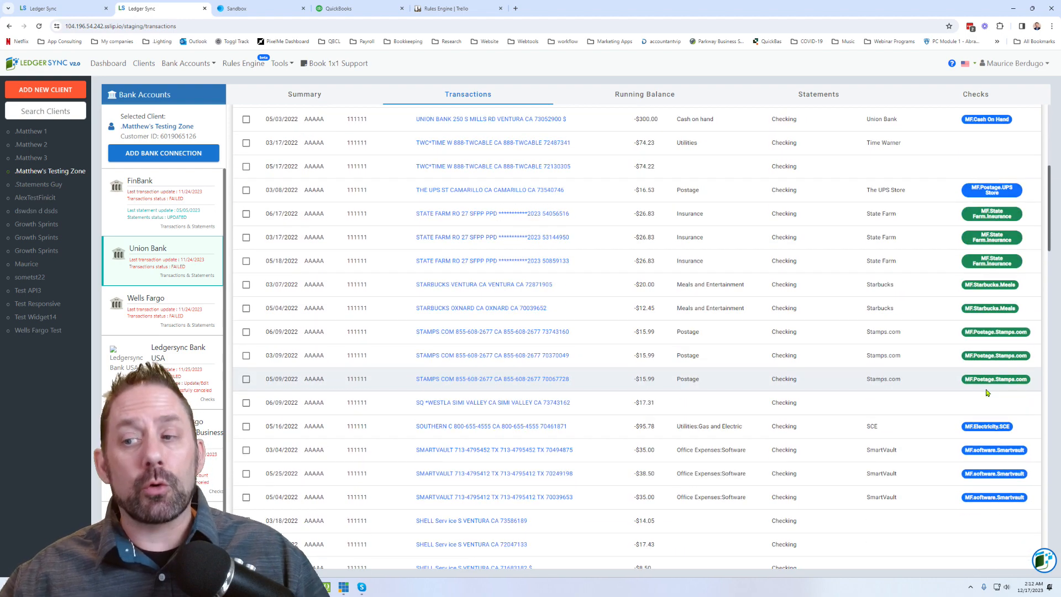
pyautogui.scroll(8, 984, 364)
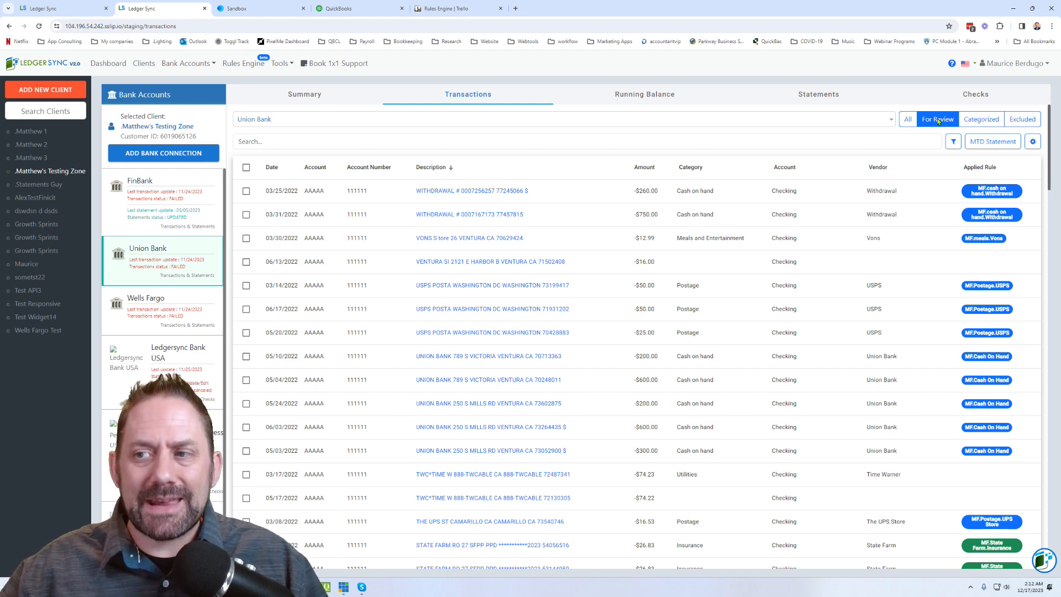
pyautogui.click(906, 120)
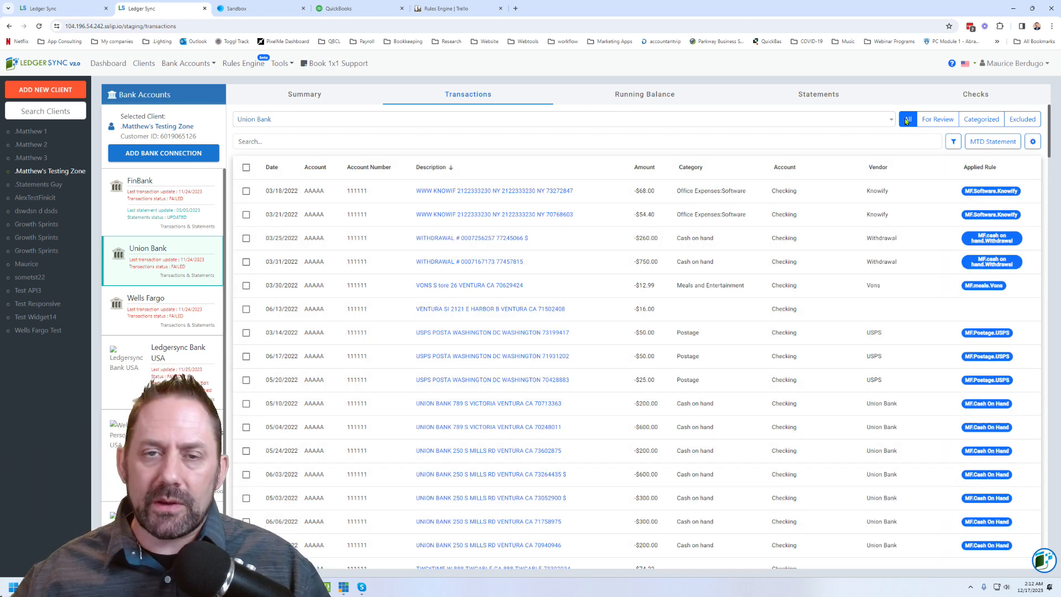
pyautogui.click(940, 121)
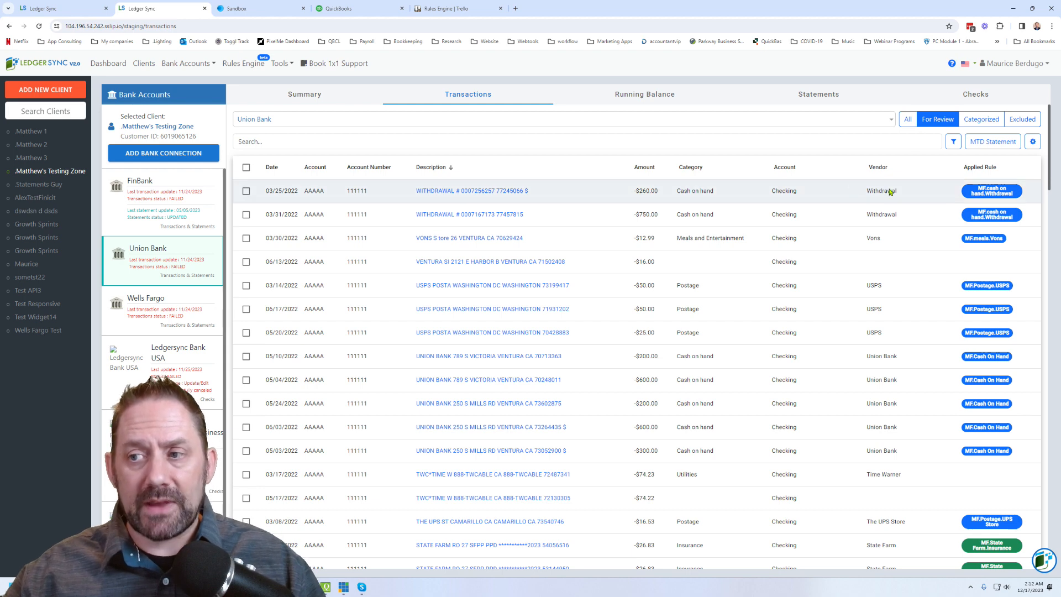
# - Accept the two withdrawals, the Vons, the three USPS and the first five Union Bank transactions, leaving out the uncategorized 06/13/2022 entry
pyautogui.click(246, 191)
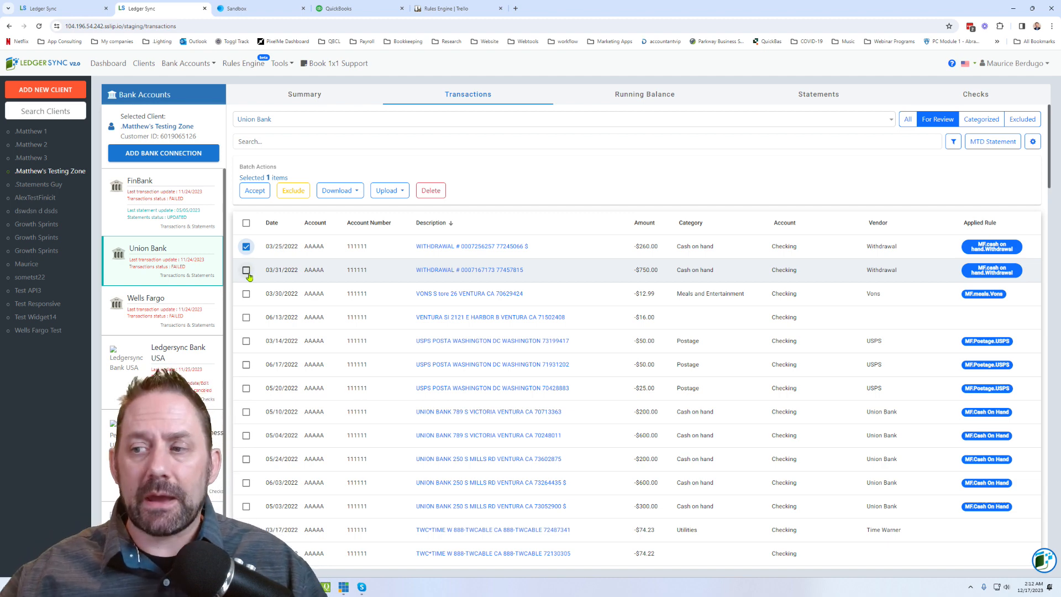
pyautogui.click(246, 270)
pyautogui.click(245, 294)
pyautogui.click(246, 341)
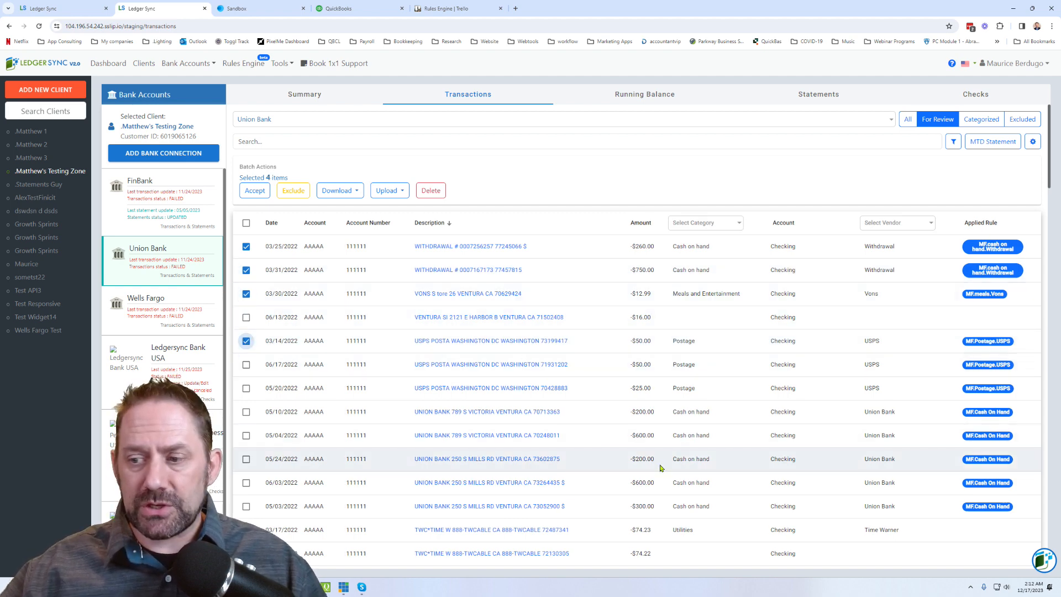
pyautogui.keyDown('shift'); pyautogui.click(246, 506); pyautogui.keyUp('shift')
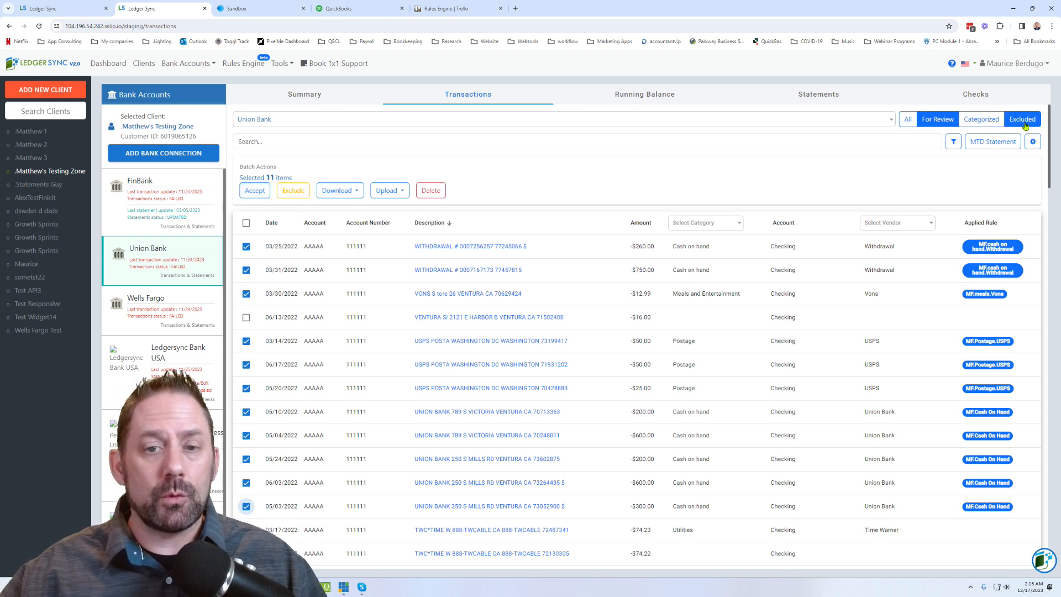
pyautogui.click(255, 191)
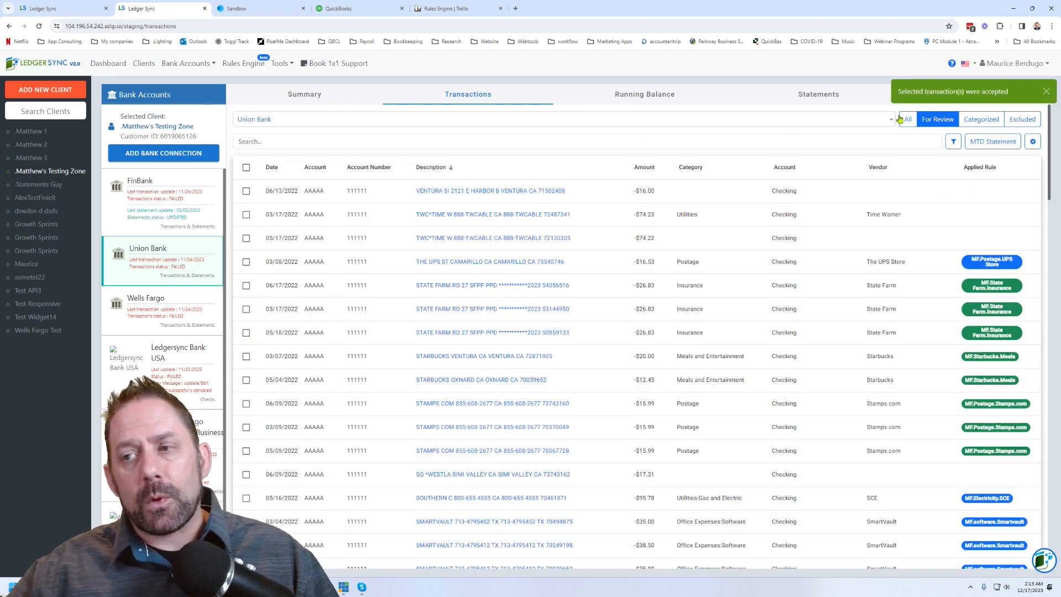
# - Show Union Bank's Categorized transactions and examine their Synced column
pyautogui.click(988, 118)
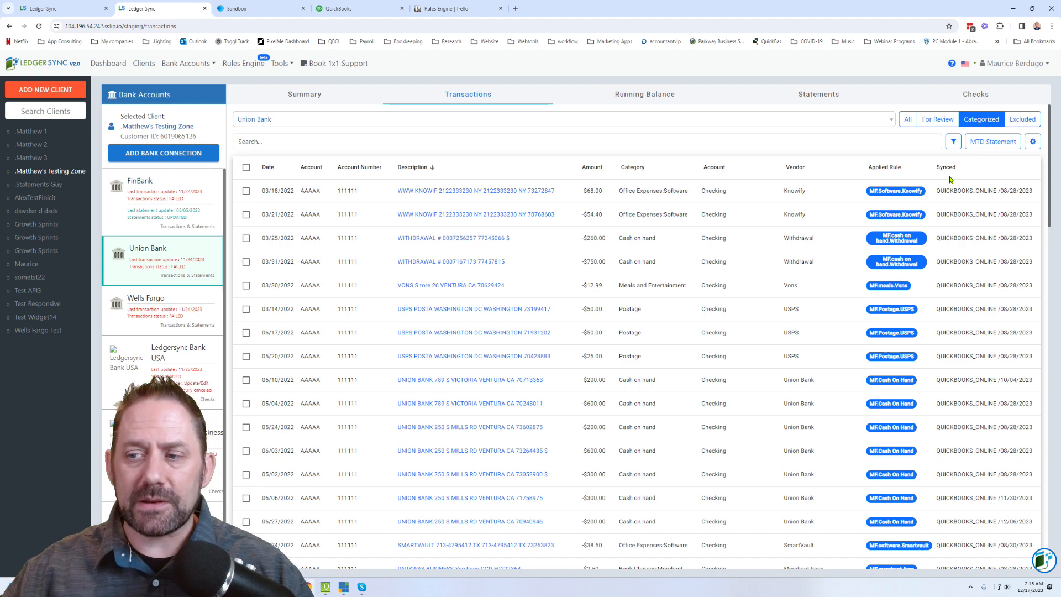
pyautogui.scroll(-2, 964, 336)
pyautogui.scroll(-1, 972, 359)
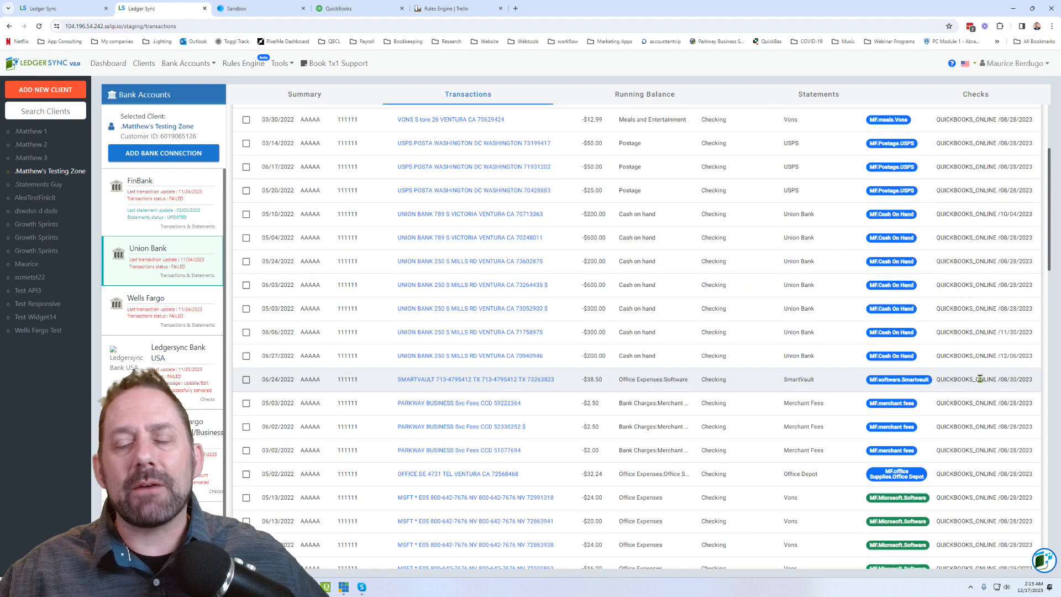
pyautogui.scroll(-2, 986, 415)
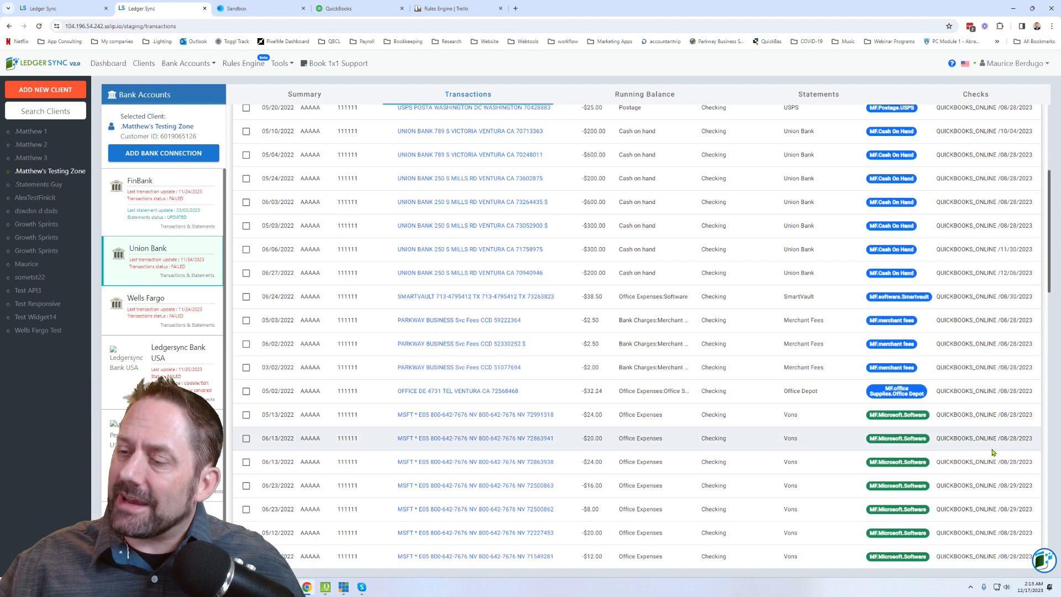
pyautogui.scroll(6, 990, 420)
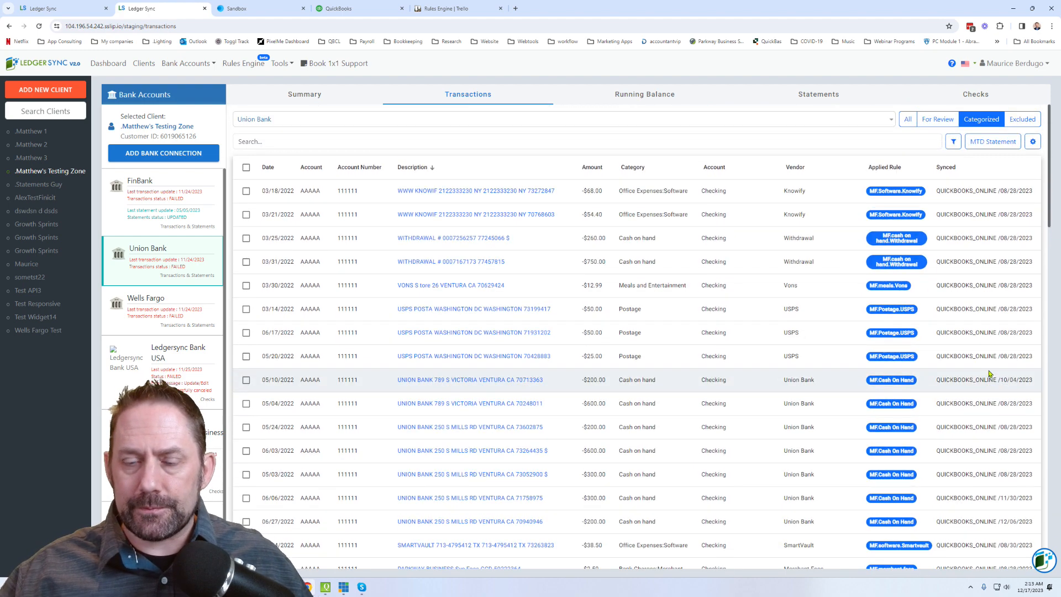
# - Filter the categorized transactions by Not Synced in the advanced filters to check for unsynced entries, and clear the filter
pyautogui.click(954, 142)
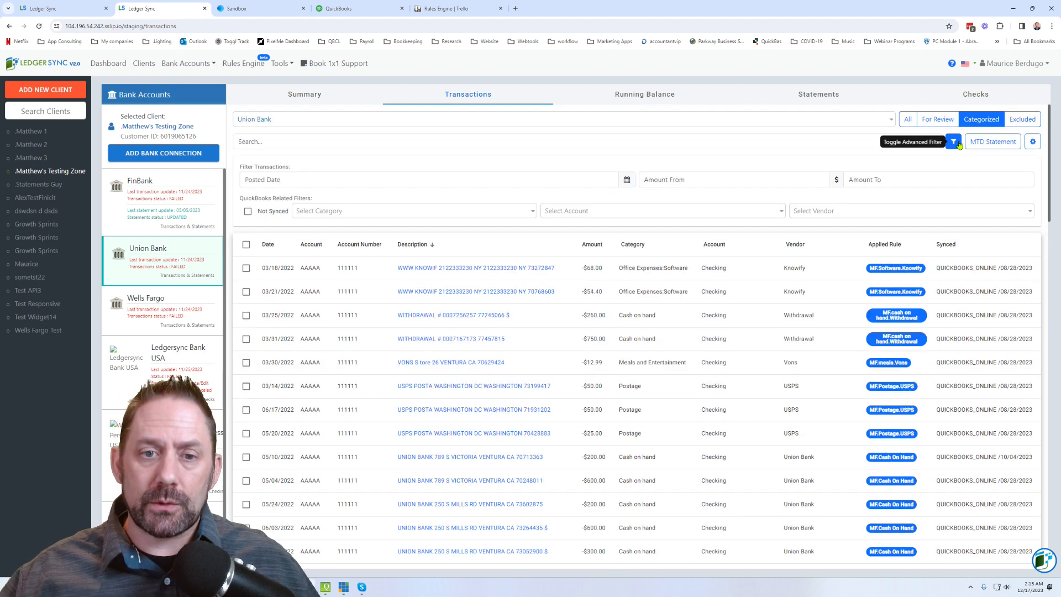
pyautogui.click(248, 212)
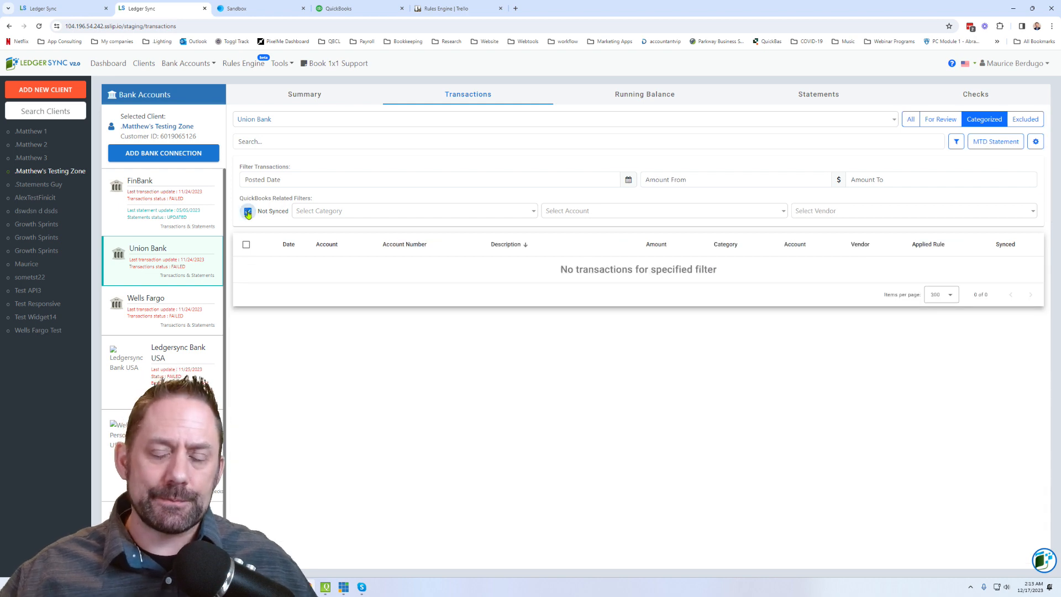
pyautogui.click(248, 213)
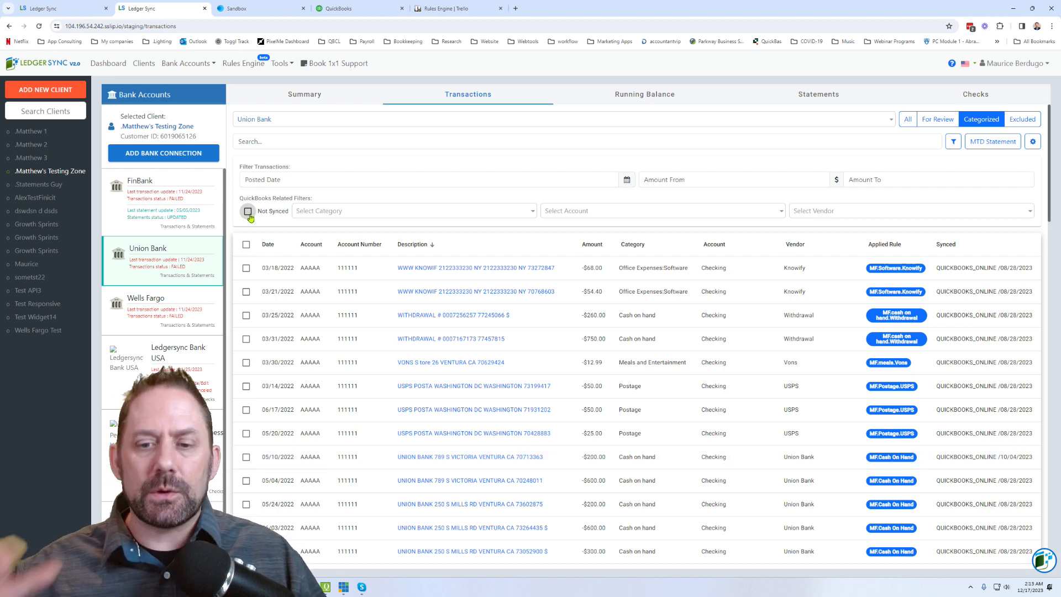
# - Sync the first five categorized transactions, from WWW KNOWIF 03/18/2022 through VONS 03/30/2022, with QuickBooks
pyautogui.click(246, 267)
pyautogui.keyDown('shift'); pyautogui.click(246, 417); pyautogui.keyUp('shift')
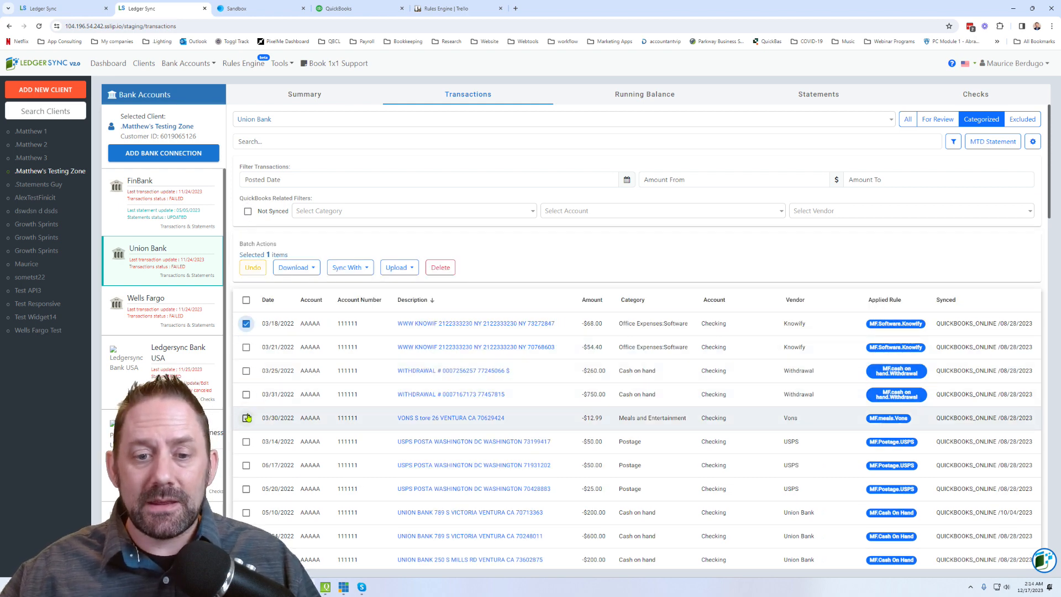
pyautogui.click(350, 268)
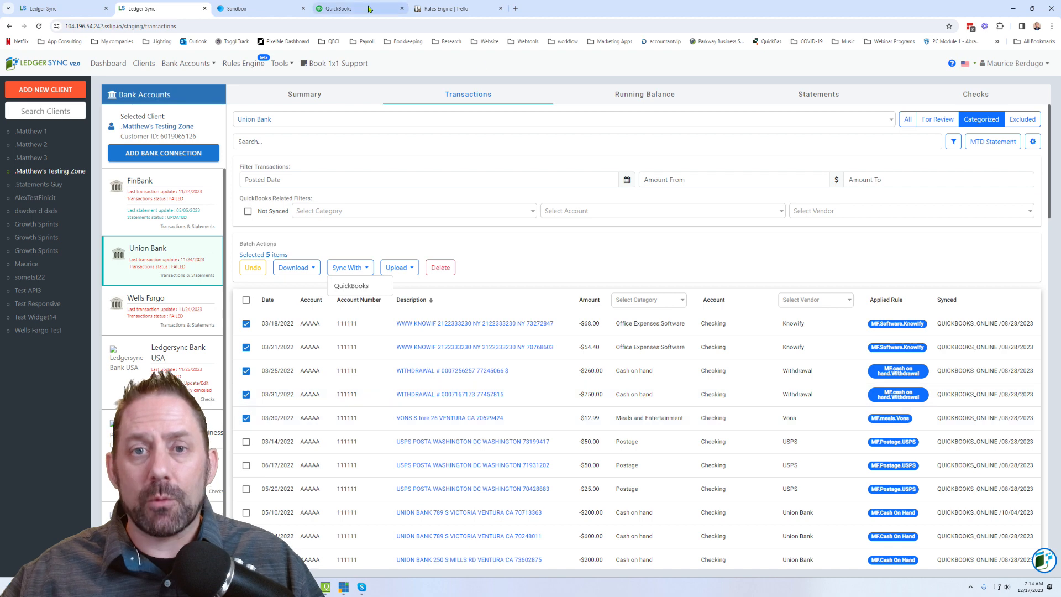
pyautogui.click(348, 9)
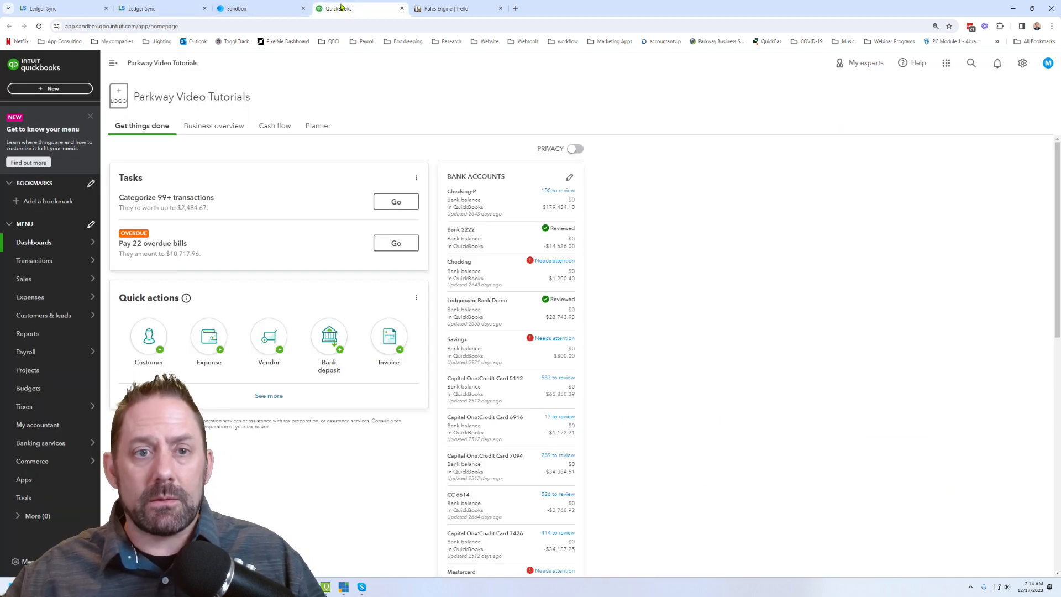
pyautogui.click(153, 9)
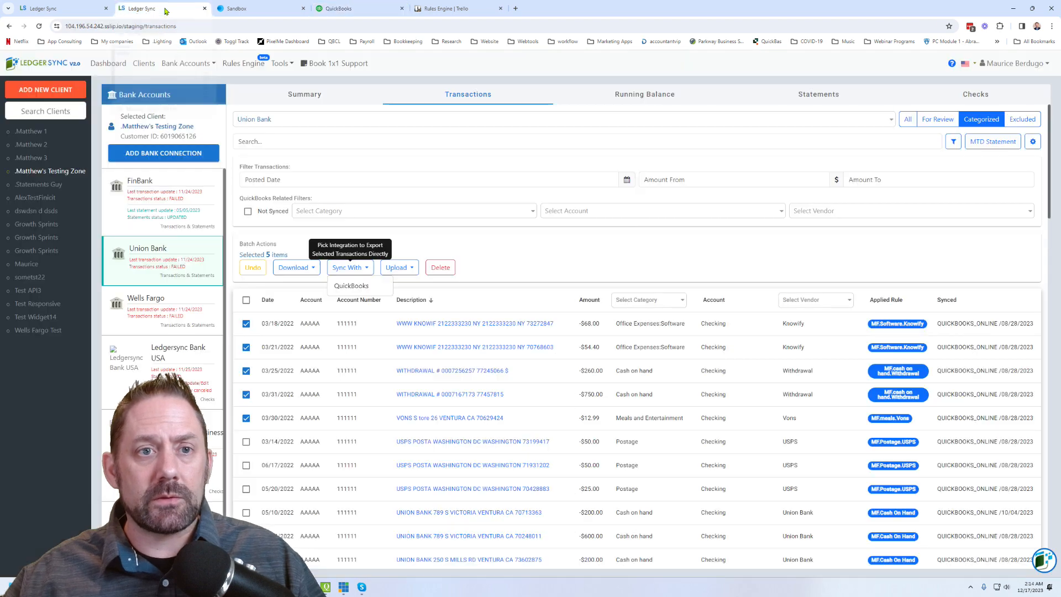
pyautogui.click(363, 286)
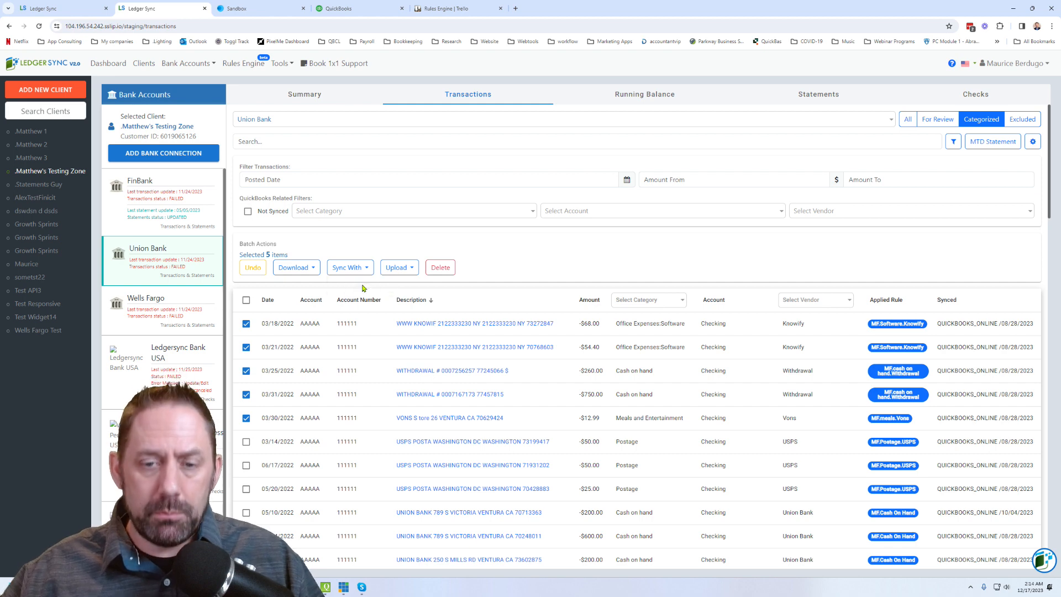
# - Move the QuickBooks page out of the shared browser window into its own window and switch to it
pyautogui.click(363, 8)
pyautogui.moveTo(363, 8); pyautogui.dragTo(1060, 8)
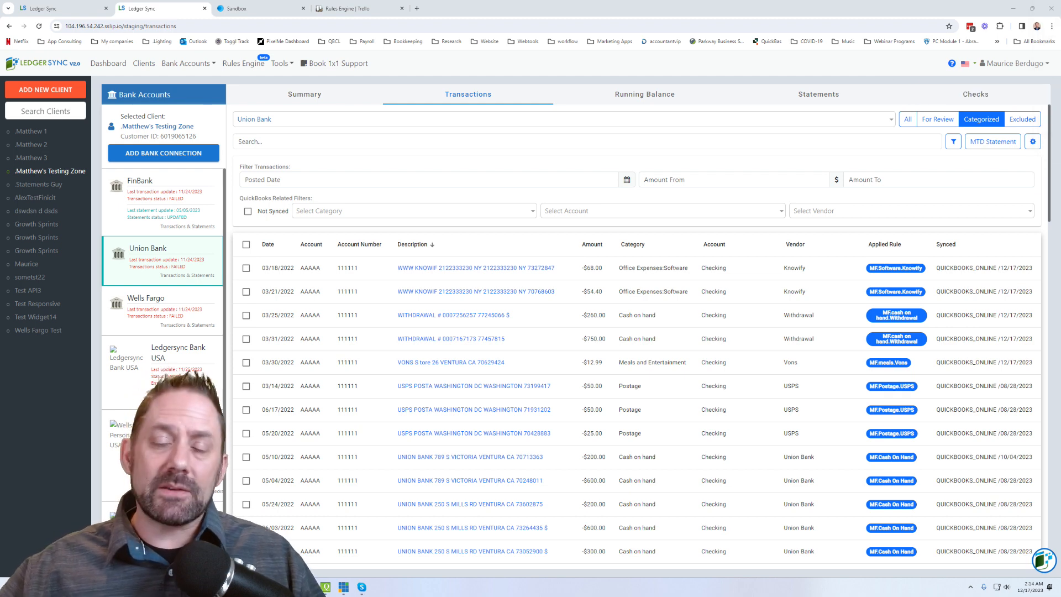
pyautogui.moveTo(1060, 39); pyautogui.dragTo(672, 60)
pyautogui.click(782, 51)
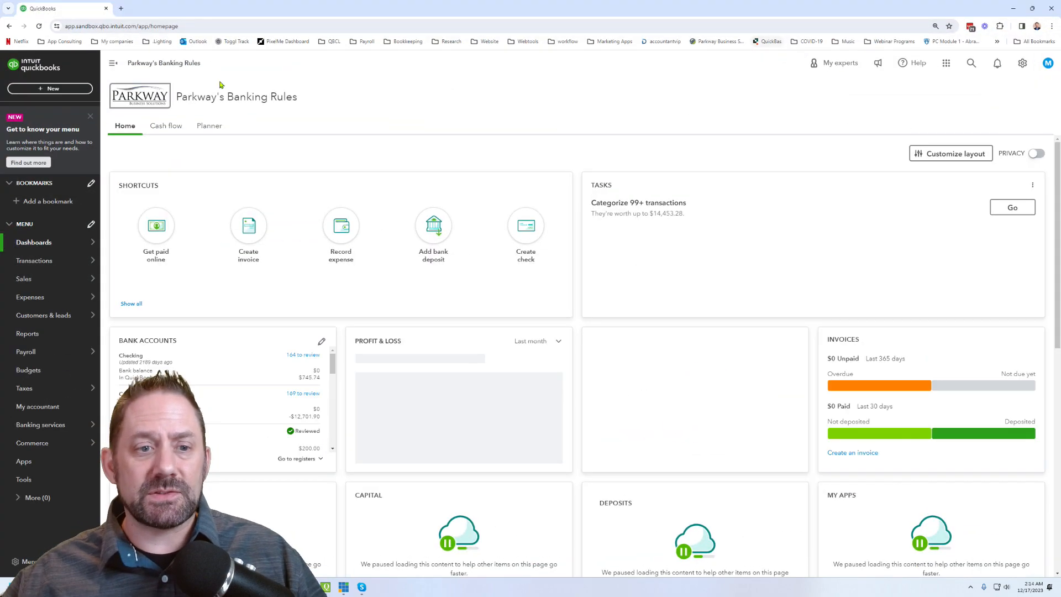
# - Open the QuickBooks bank transactions and sort the Checking account's For review list by Category or Match to examine the matches
pyautogui.moveTo(43, 262)
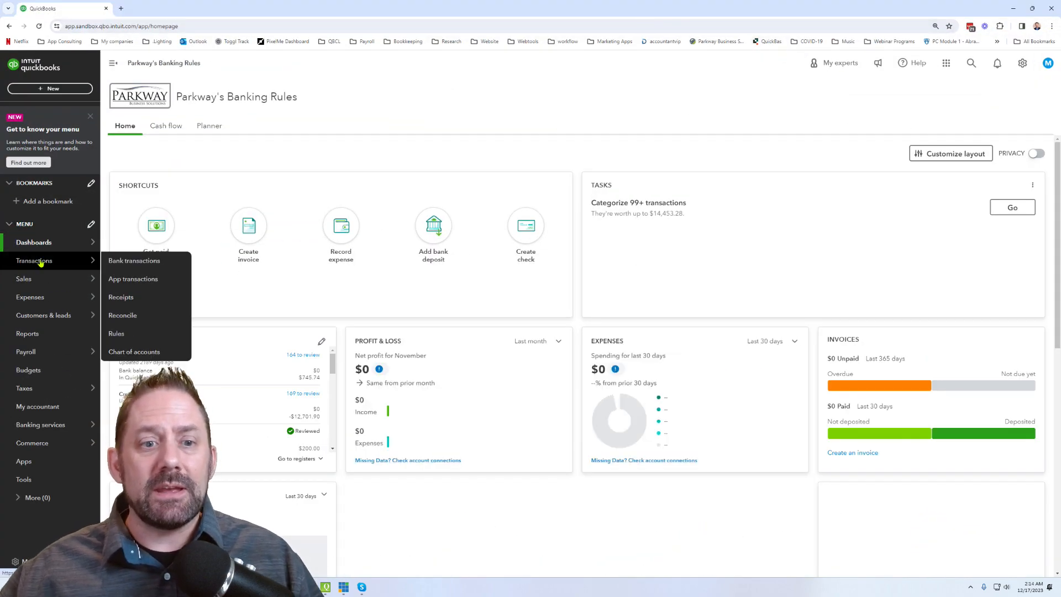
pyautogui.click(115, 262)
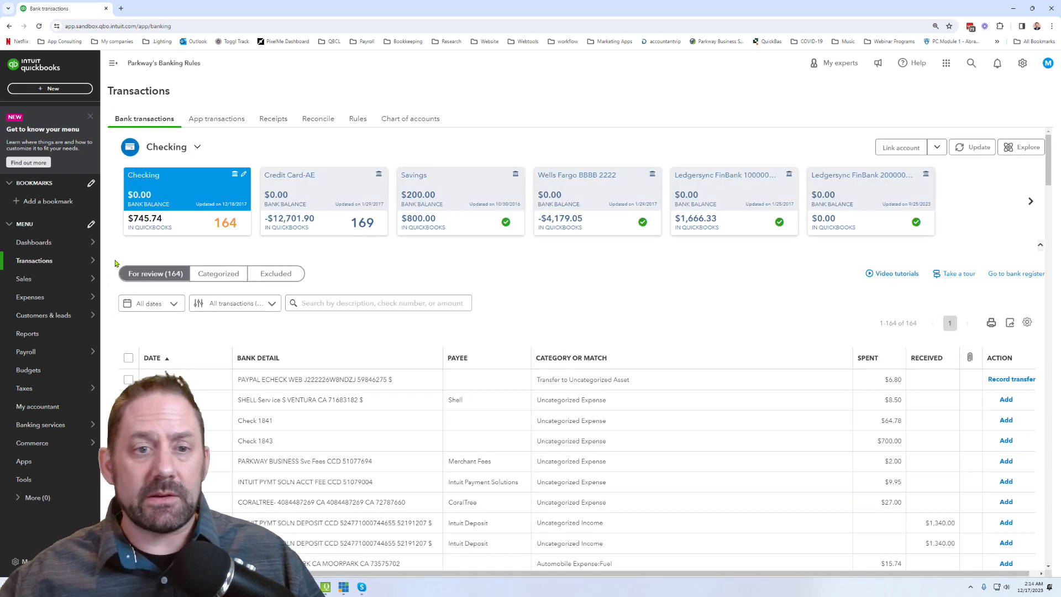
pyautogui.click(601, 356)
pyautogui.scroll(-1, 695, 312)
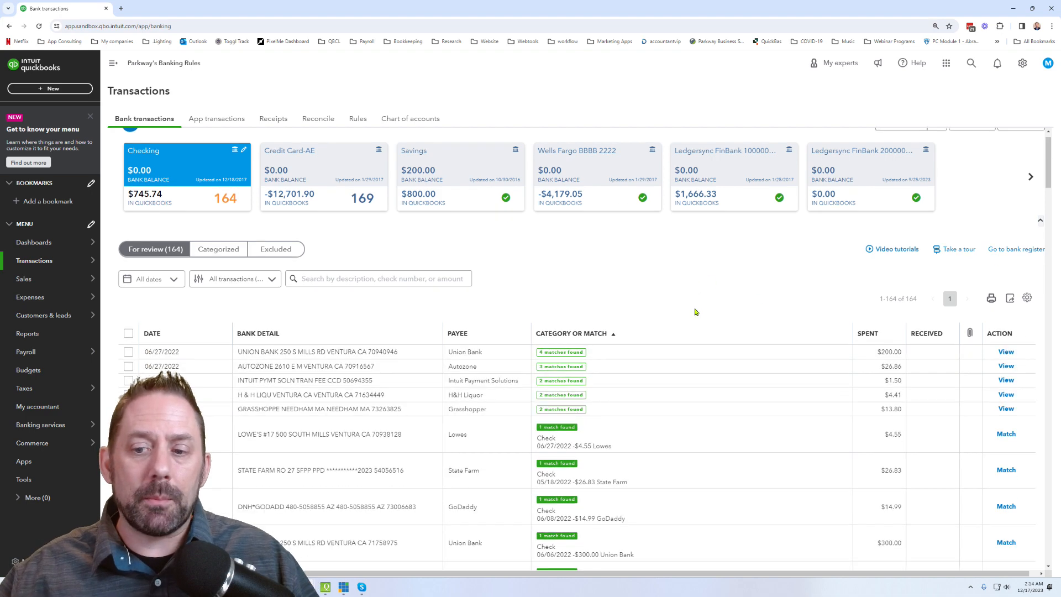
pyautogui.scroll(-1, 695, 312)
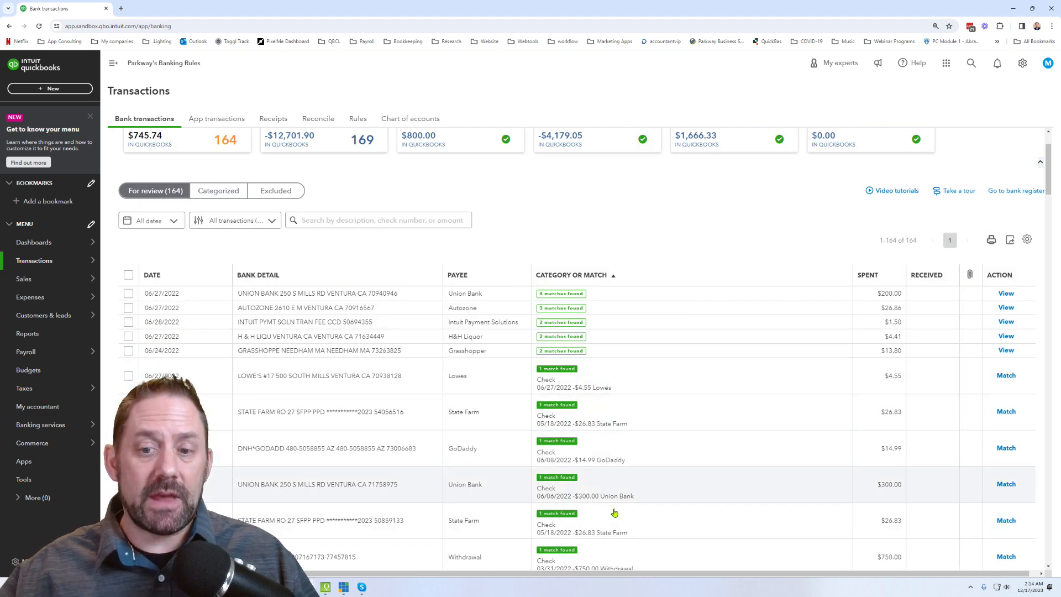
pyautogui.scroll(1, 614, 516)
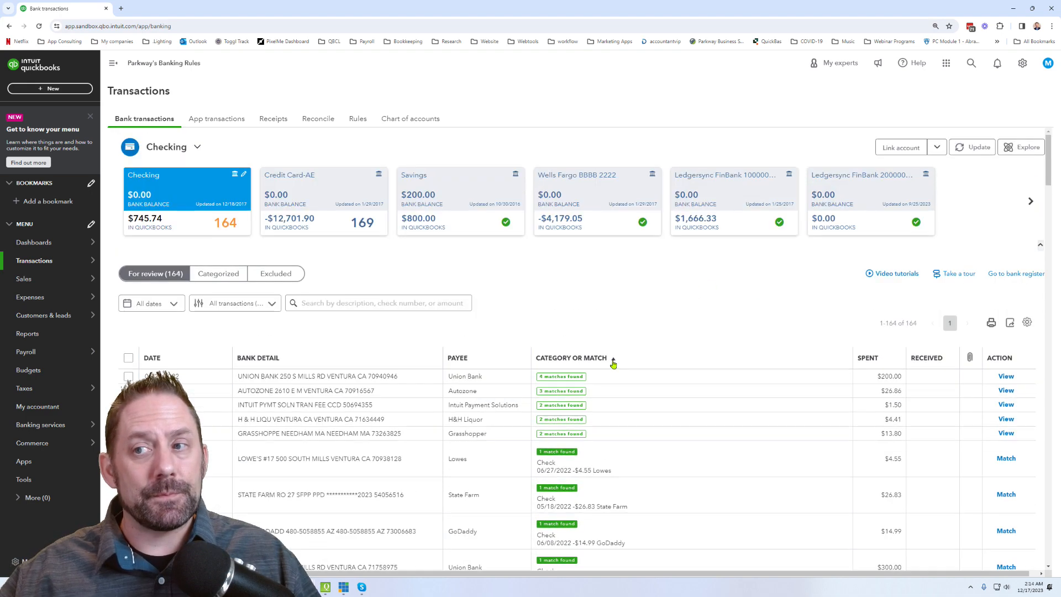
# - Open the recent Vons check dated 03/30/2022 for $12.99 and highlight the ^LSimported tag in its line description
pyautogui.click(971, 65)
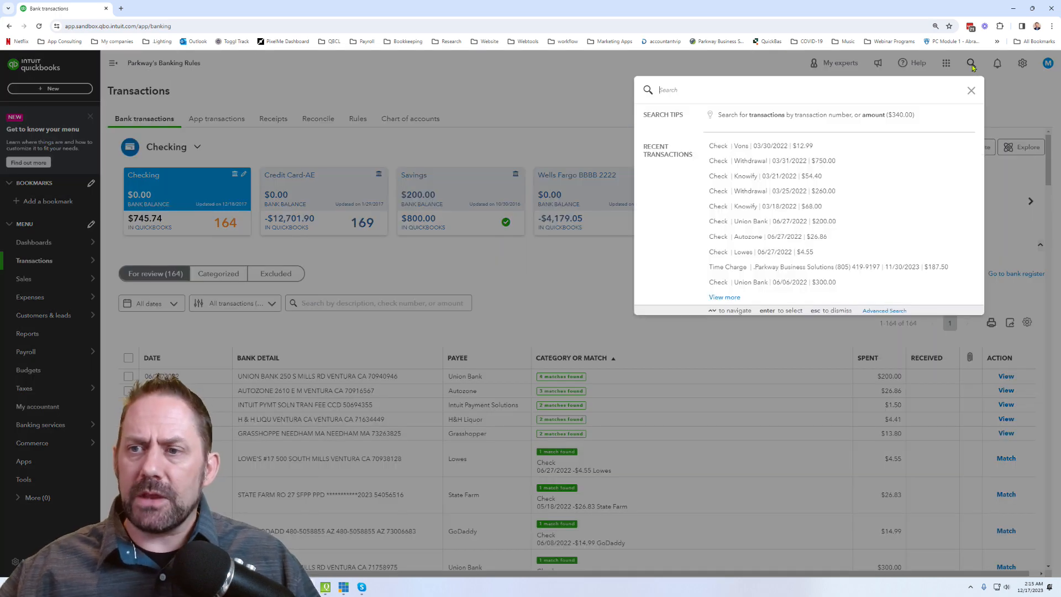
pyautogui.click(738, 145)
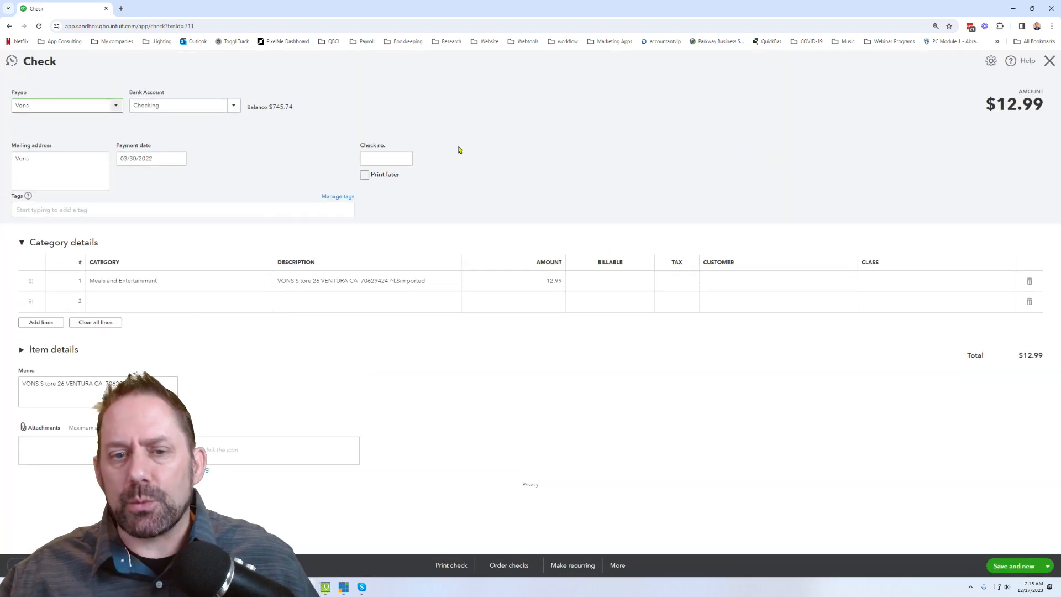
pyautogui.click(446, 285)
pyautogui.click(449, 282)
pyautogui.hotkey('shift', 'Left')
pyautogui.hotkey('shift', 'Left')
pyautogui.hotkey('shift', 'Left')
pyautogui.hotkey('shift', 'Left')
pyautogui.hotkey('shift', 'Left')
pyautogui.hotkey('shift', 'Left')
pyautogui.hotkey('shift', 'Left')
pyautogui.hotkey('shift', 'Left')
pyautogui.hotkey('shift', 'Left')
pyautogui.hotkey('shift', 'Left')
pyautogui.hotkey('shift', 'Left')
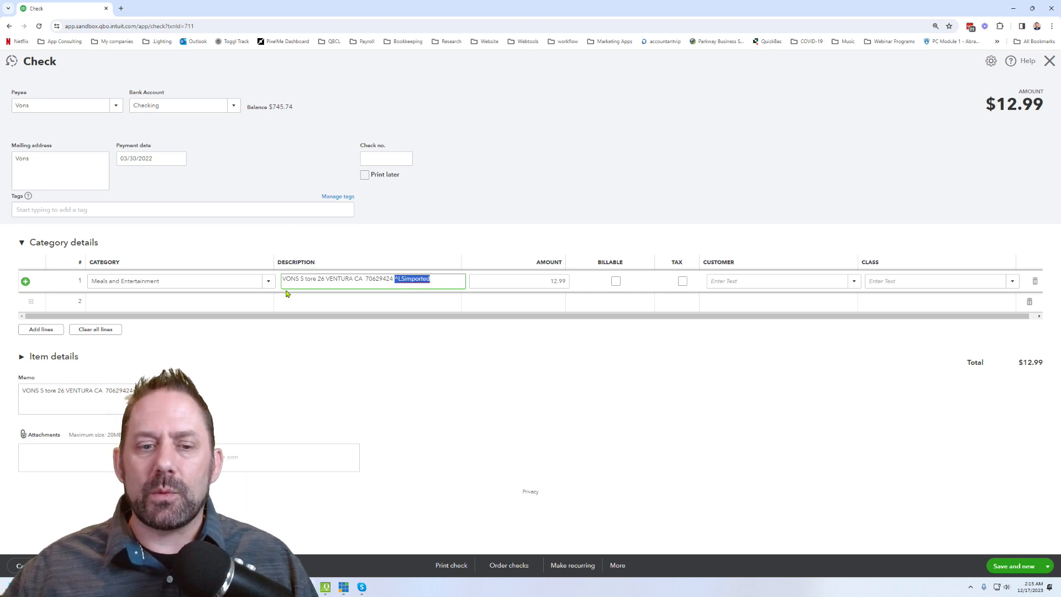
# - Close the Vons check without saving and examine the matches in the Checking account's For review list
pyautogui.click(1049, 62)
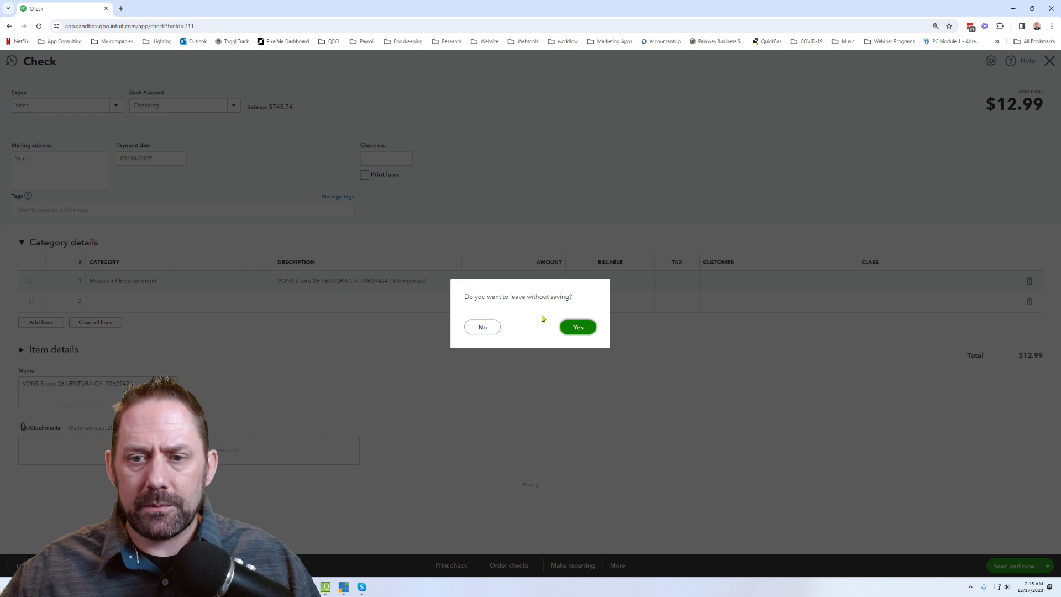
pyautogui.click(577, 327)
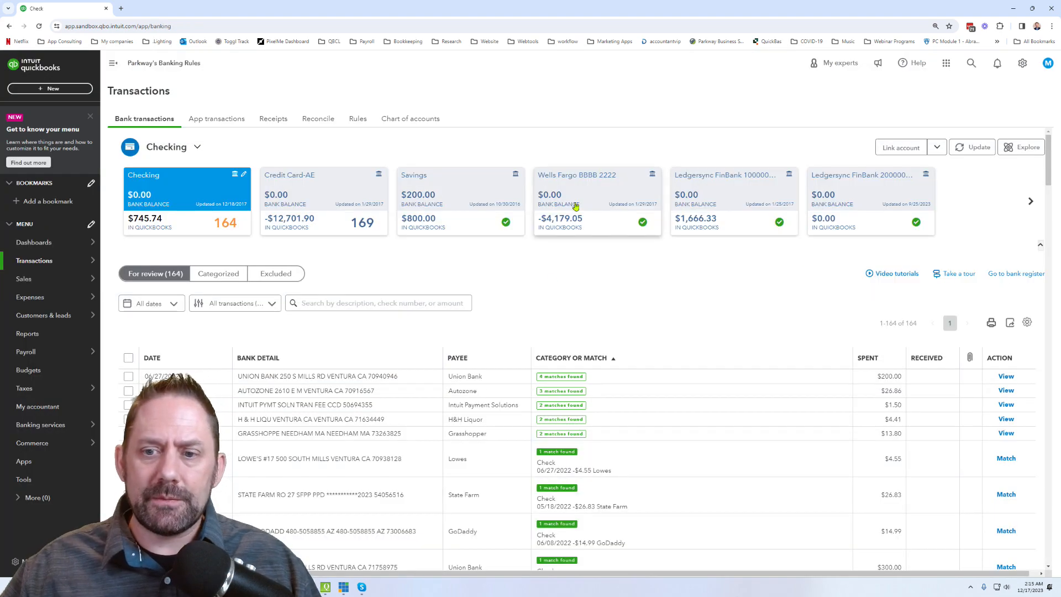
pyautogui.scroll(-2, 608, 331)
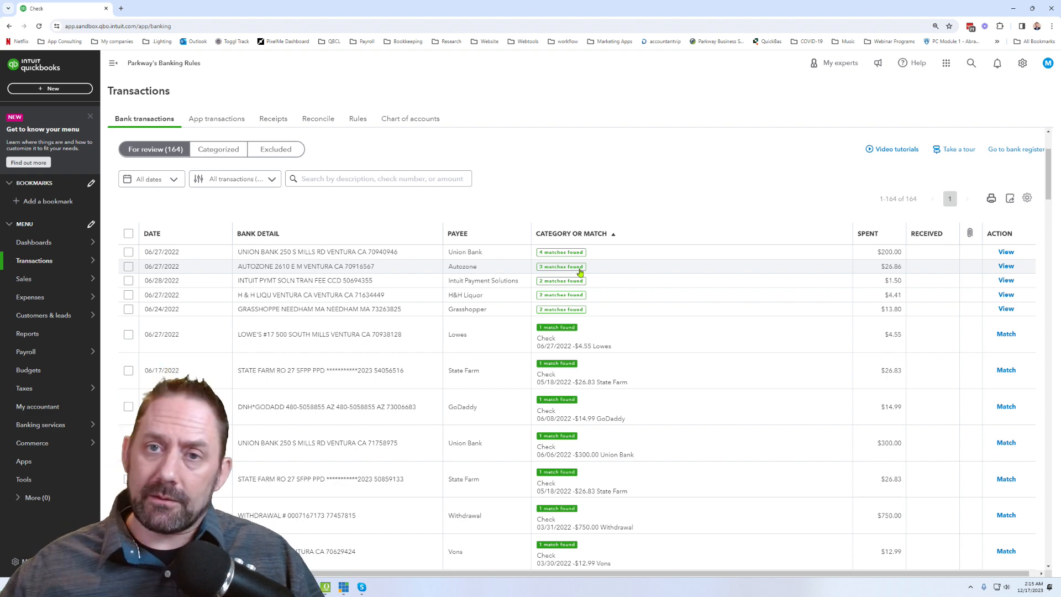
# - Select all transactions with matches in the For review list, from the $68.00 Knowify row through the $200.00 Union Bank row
pyautogui.scroll(-2, 599, 235)
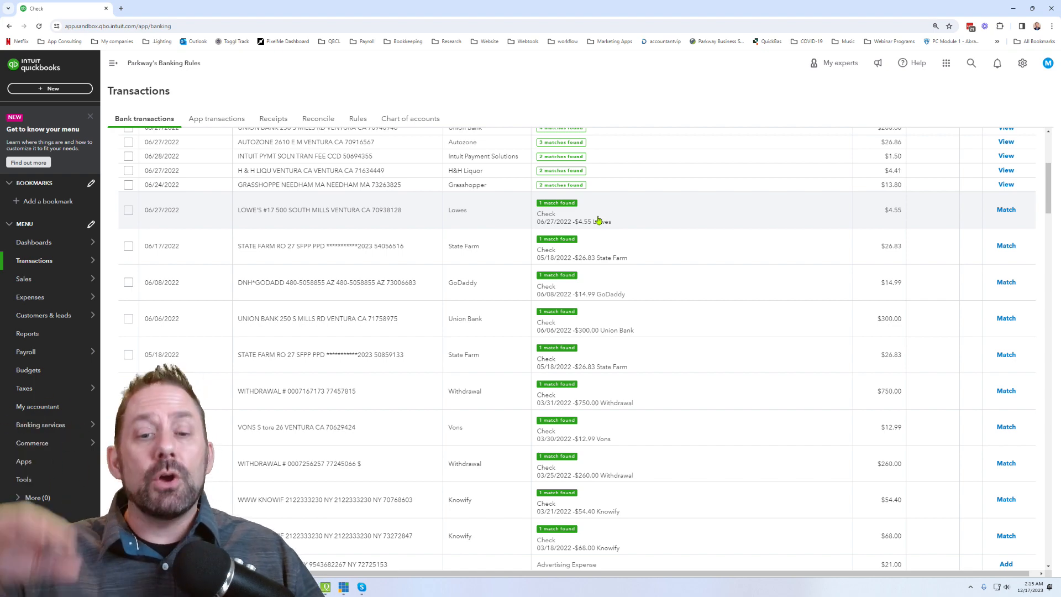
pyautogui.scroll(-3, 577, 251)
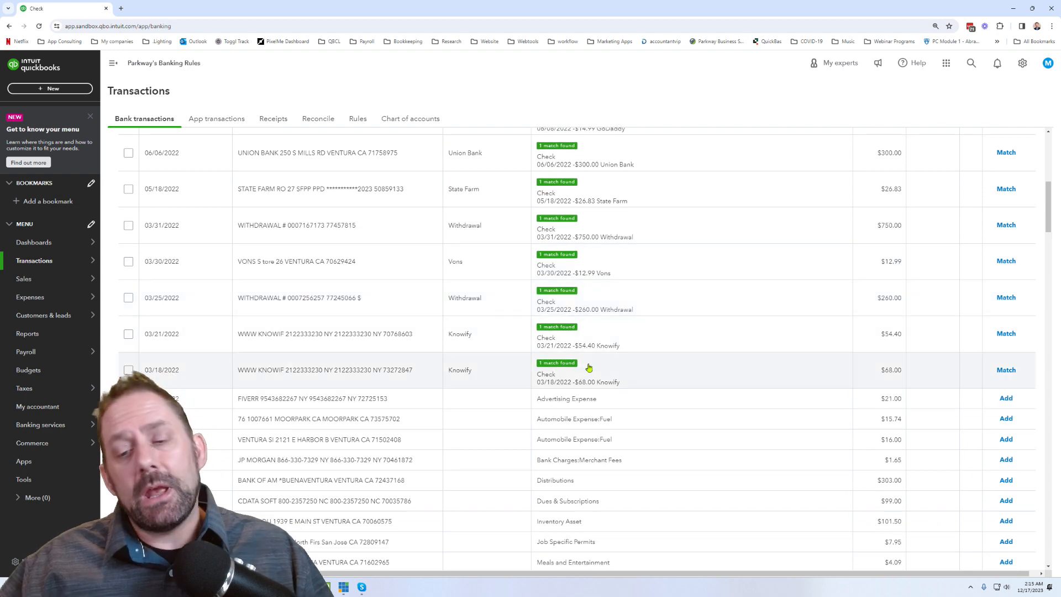
pyautogui.click(128, 370)
pyautogui.scroll(4, 615, 309)
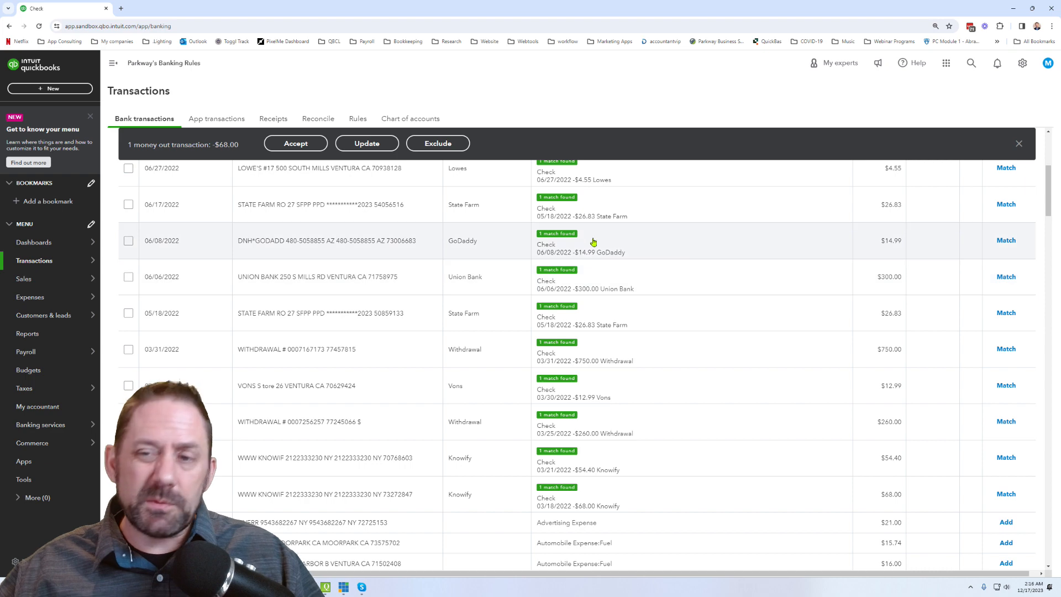
pyautogui.scroll(2, 592, 243)
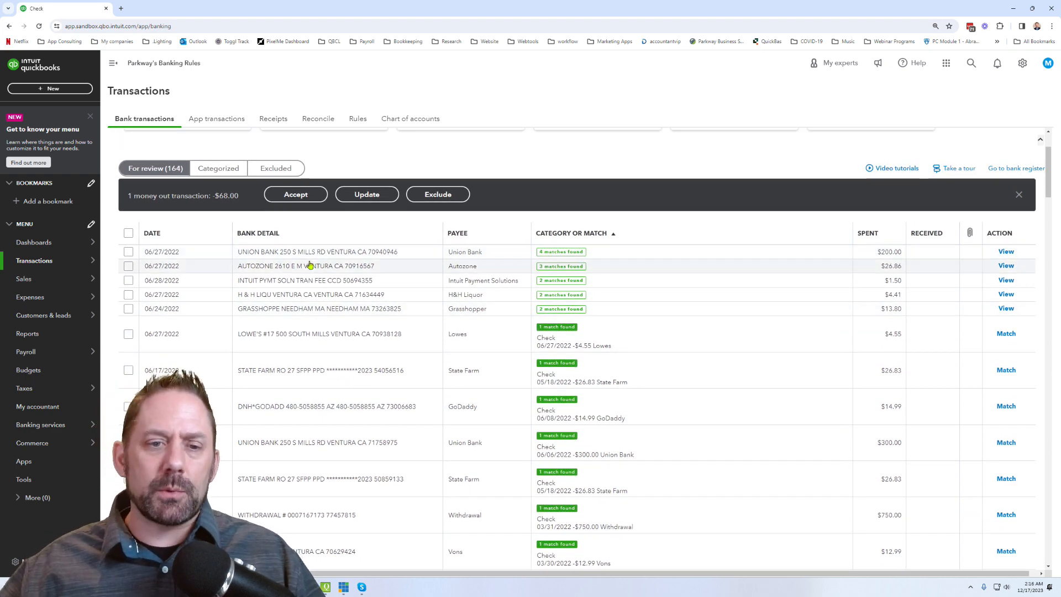
pyautogui.moveTo(90, 245)
pyautogui.keyDown('shift'); pyautogui.click(129, 253); pyautogui.keyUp('shift')
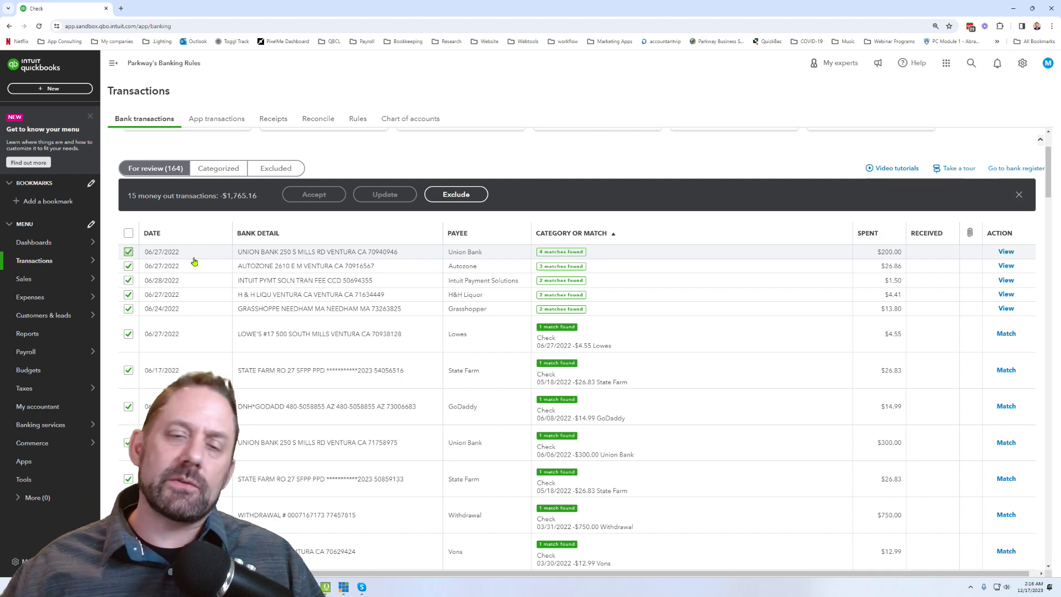
# - Switch to LedgerSync, select the first four categorized Union Bank transactions, and return to the For Review list
pyautogui.moveTo(70, 12); pyautogui.dragTo(1060, 220)
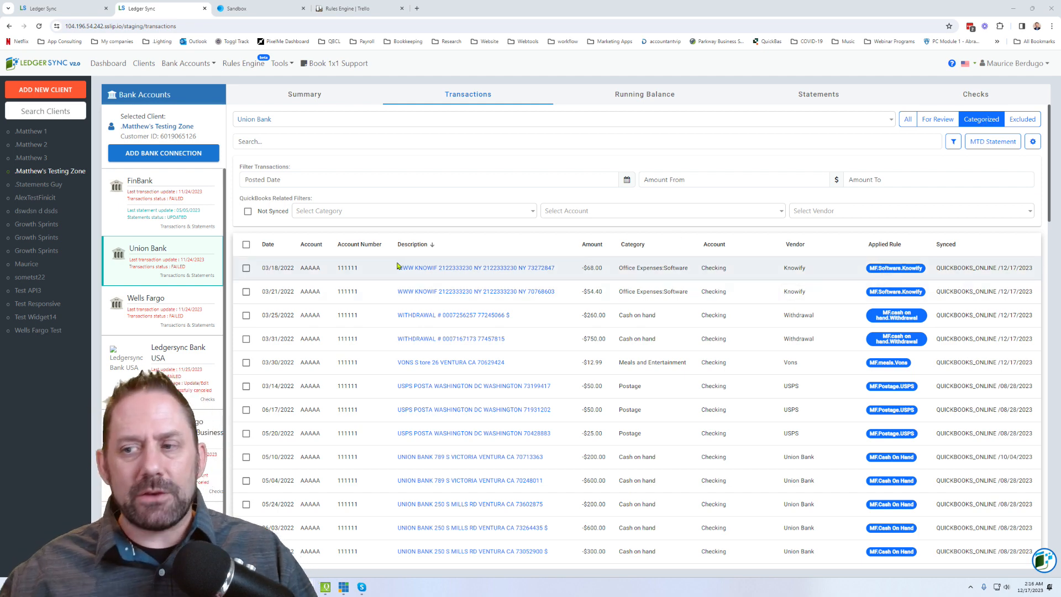
pyautogui.click(245, 268)
pyautogui.keyDown('shift'); pyautogui.click(245, 395); pyautogui.keyUp('shift')
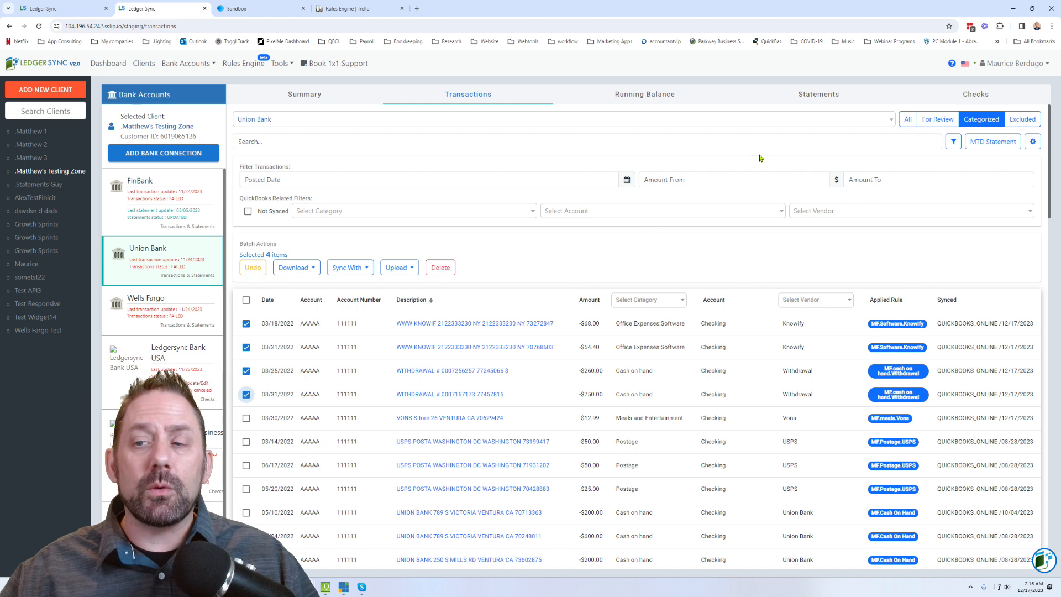
pyautogui.click(939, 121)
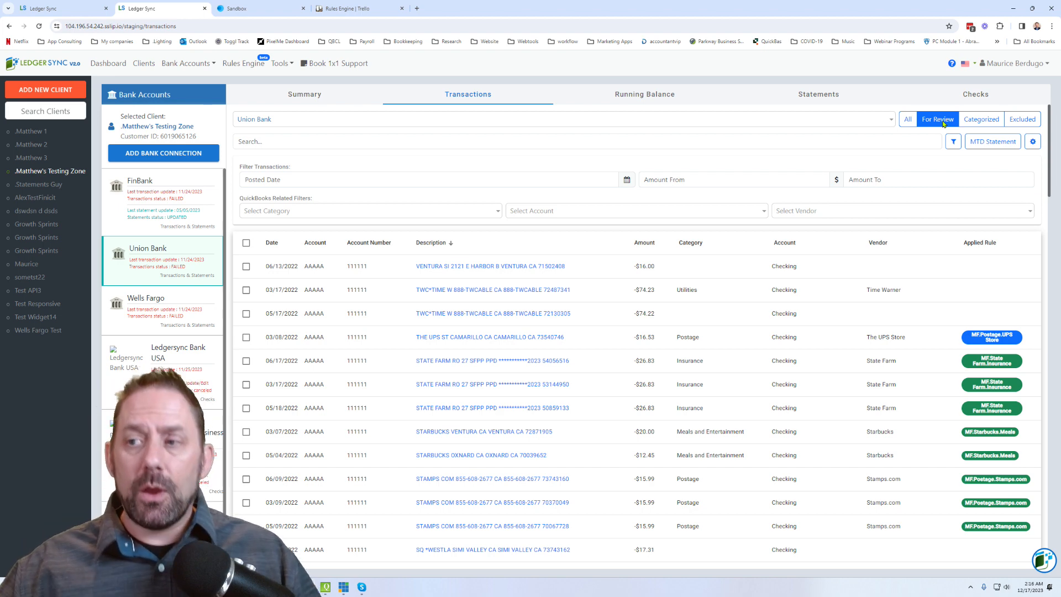
# - Open the QuickBooks audit logs from the Rules Engine and open the exported $12.99 Vons transaction in QuickBooks
pyautogui.click(248, 65)
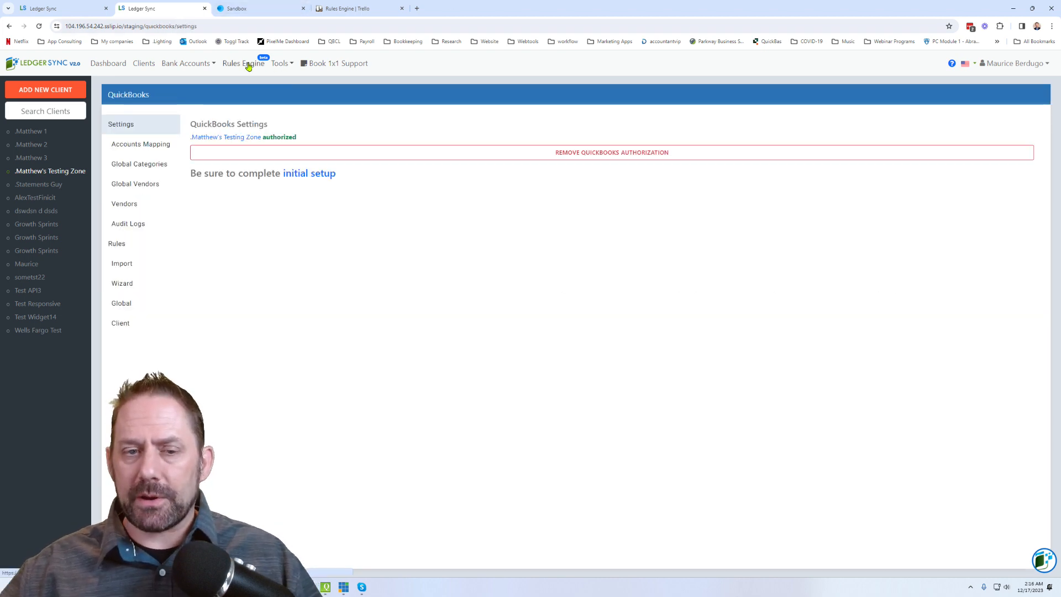
pyautogui.click(138, 225)
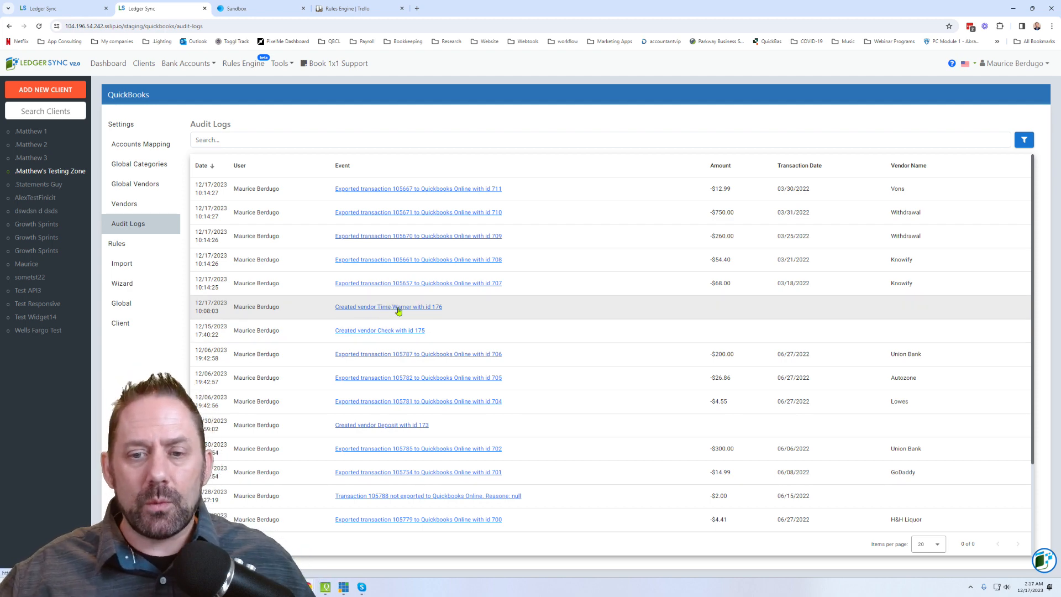
pyautogui.click(457, 189)
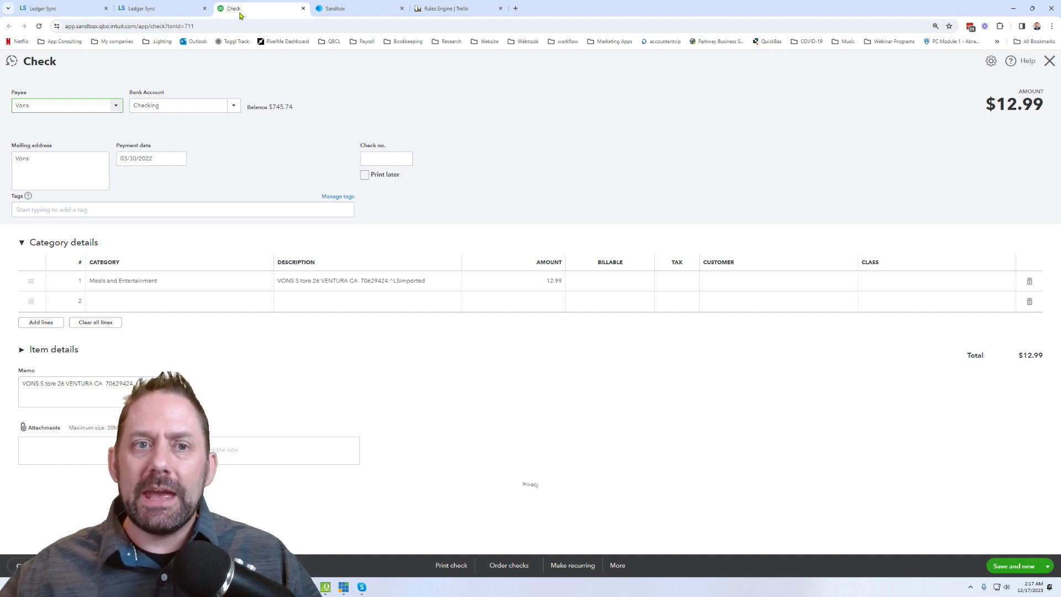
# - Return to LedgerSync and open the bank account transactions for Union Bank
pyautogui.click(168, 12)
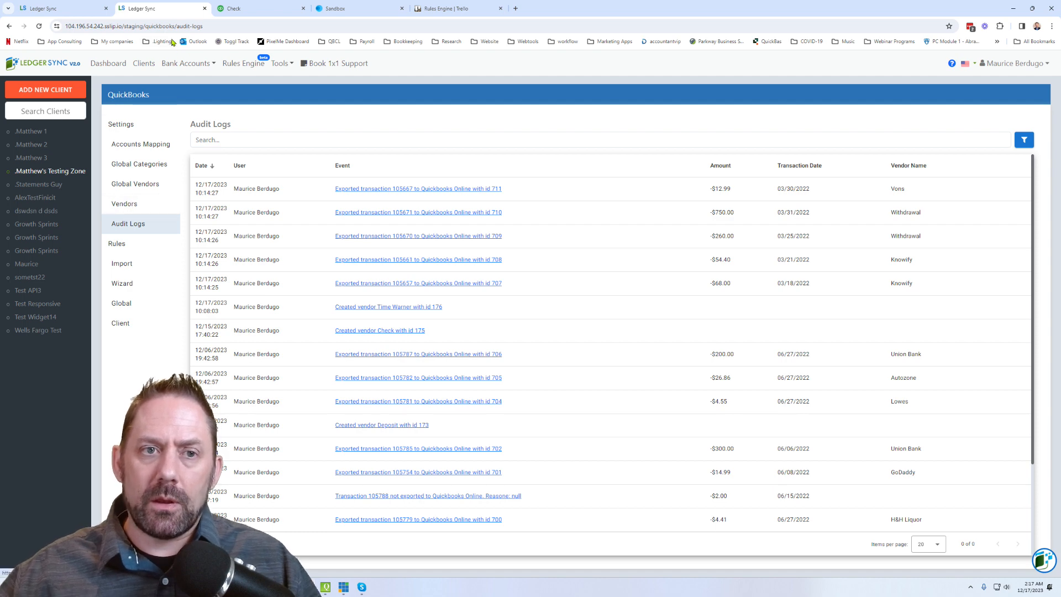
pyautogui.click(204, 64)
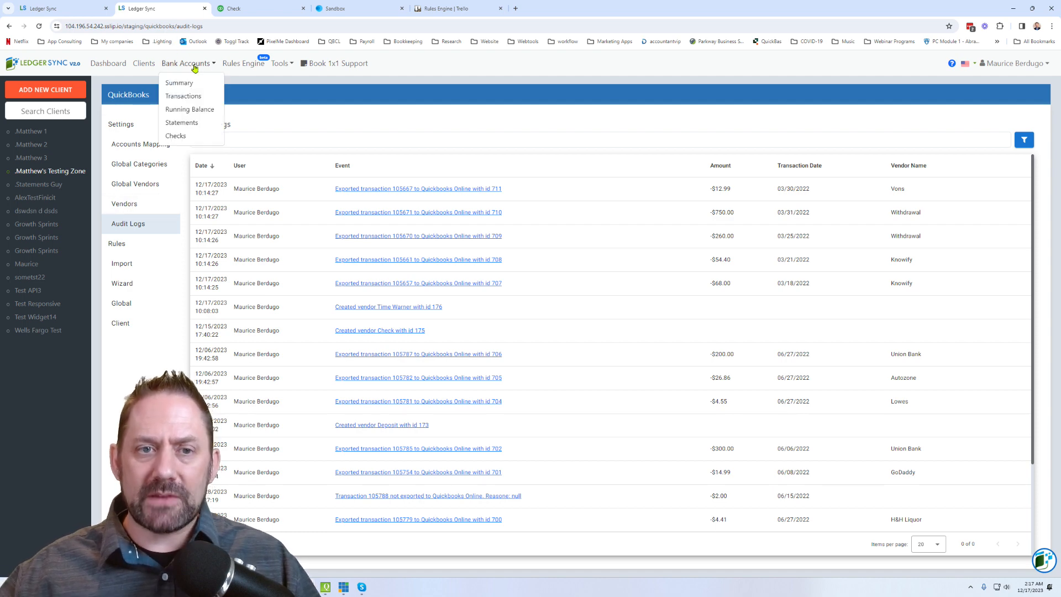
pyautogui.click(195, 96)
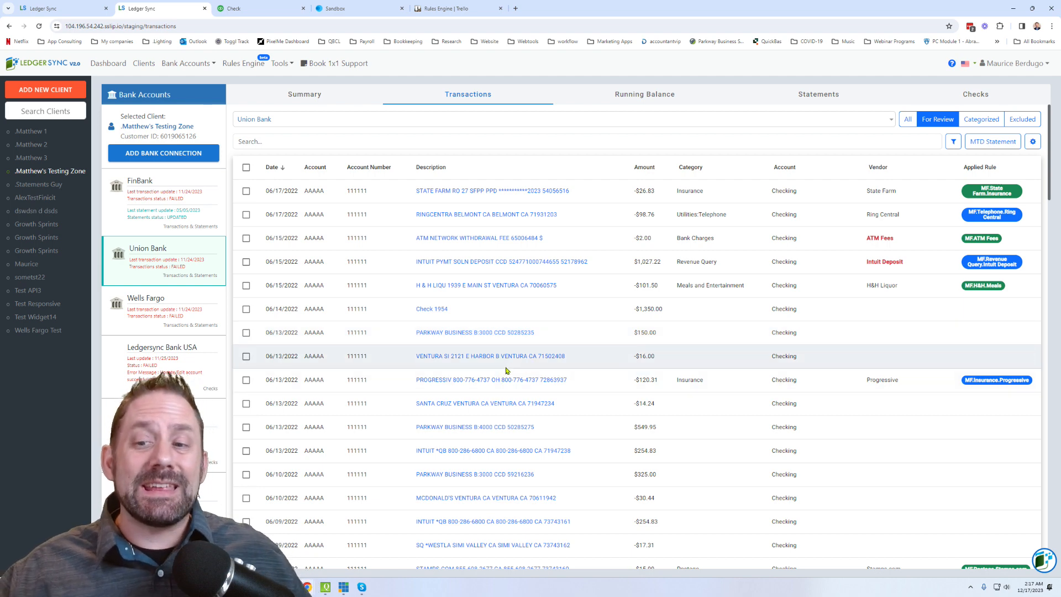
# - Assign the category Meals and Entertainment and the vendor McDonalds to the McDonald's transaction dated 06/10/2022 for $30.44
pyautogui.moveTo(704, 368)
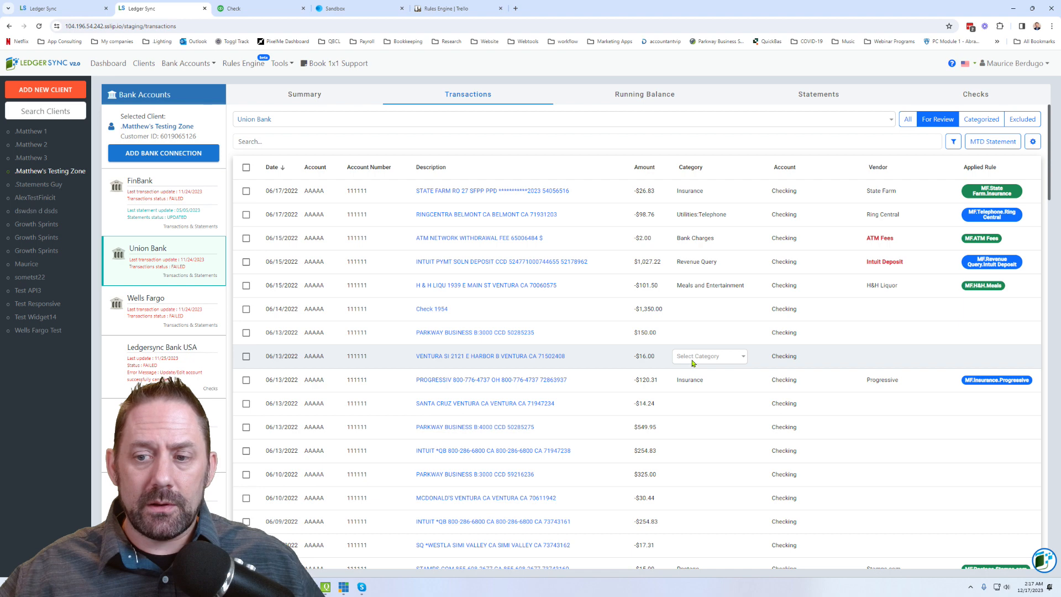
pyautogui.moveTo(873, 361)
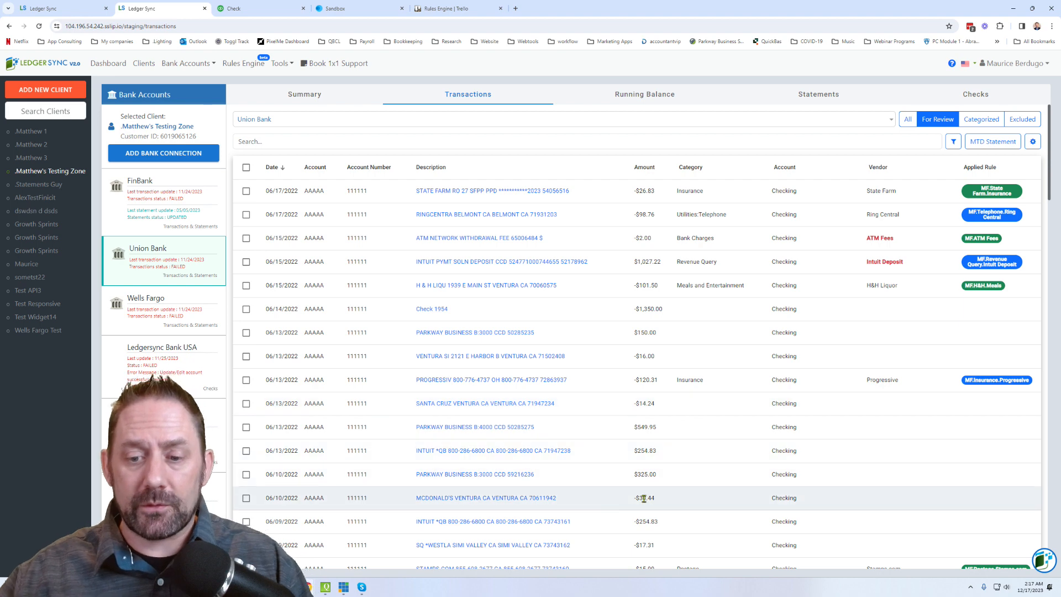
pyautogui.click(699, 504)
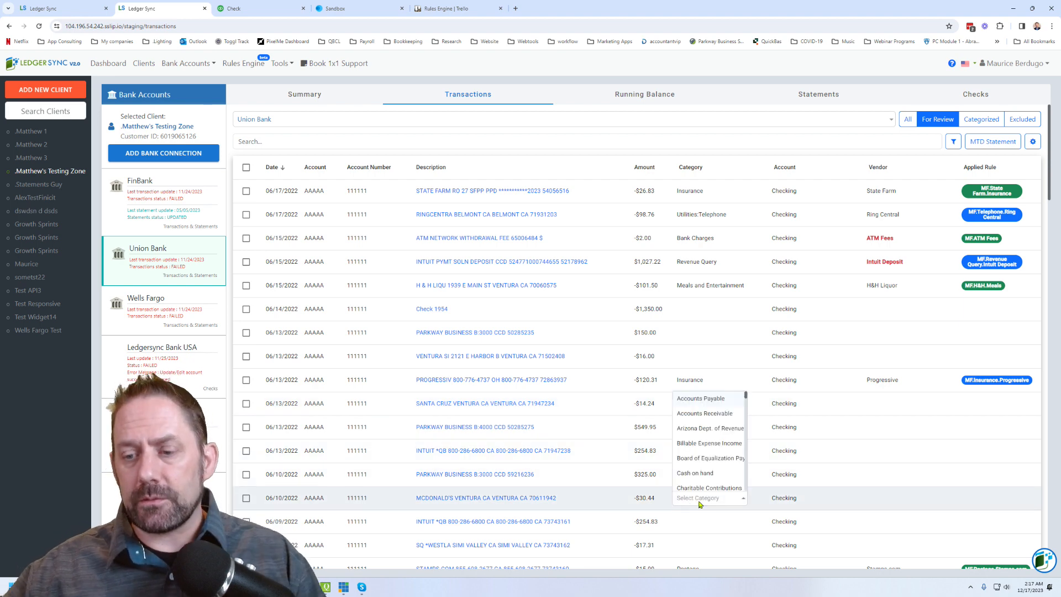
pyautogui.write('meals')
pyautogui.click(740, 454)
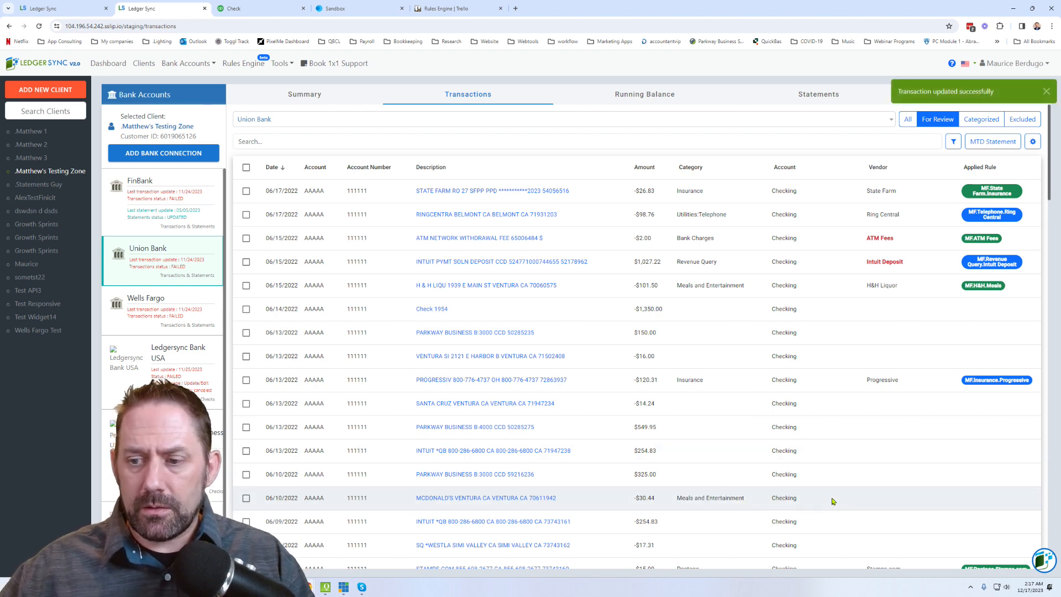
pyautogui.click(878, 502)
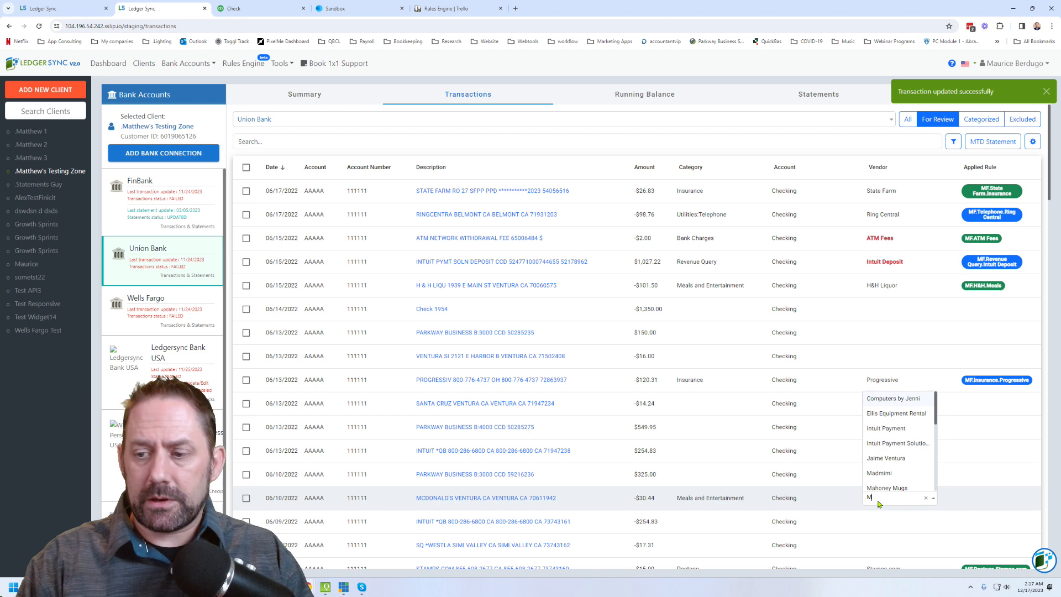
pyautogui.write('Mc')
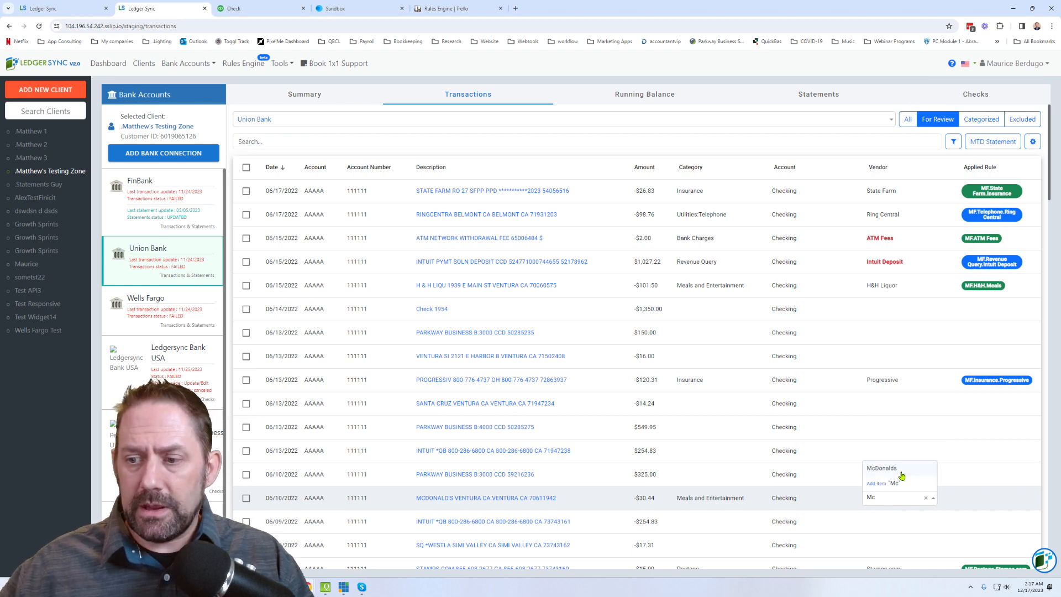
pyautogui.click(900, 470)
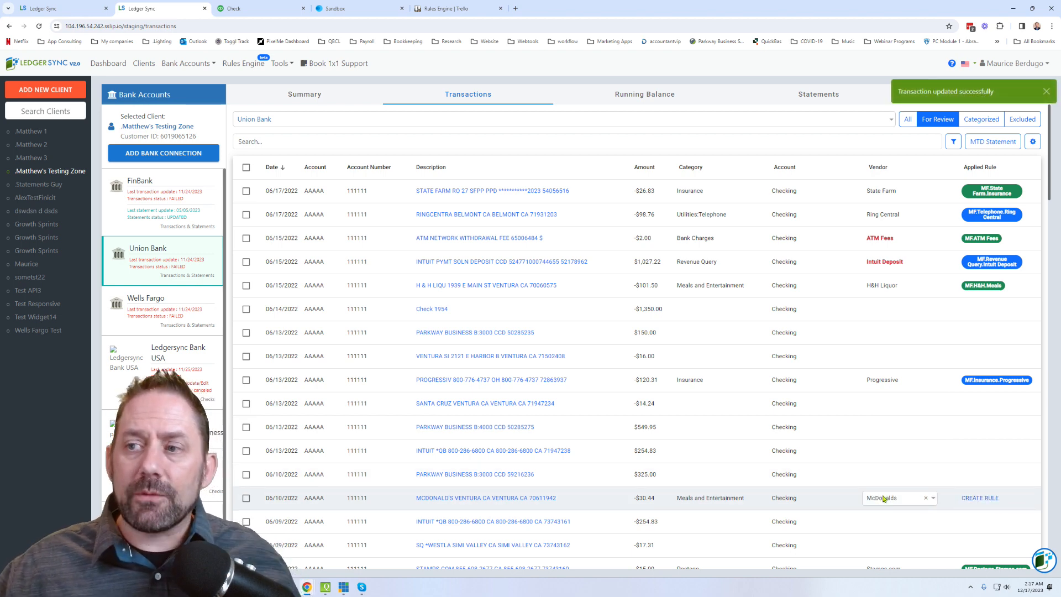
# - Open the rule creation form for the McDonald's transaction, review its prefilled conditions, and close it without saving
pyautogui.click(980, 498)
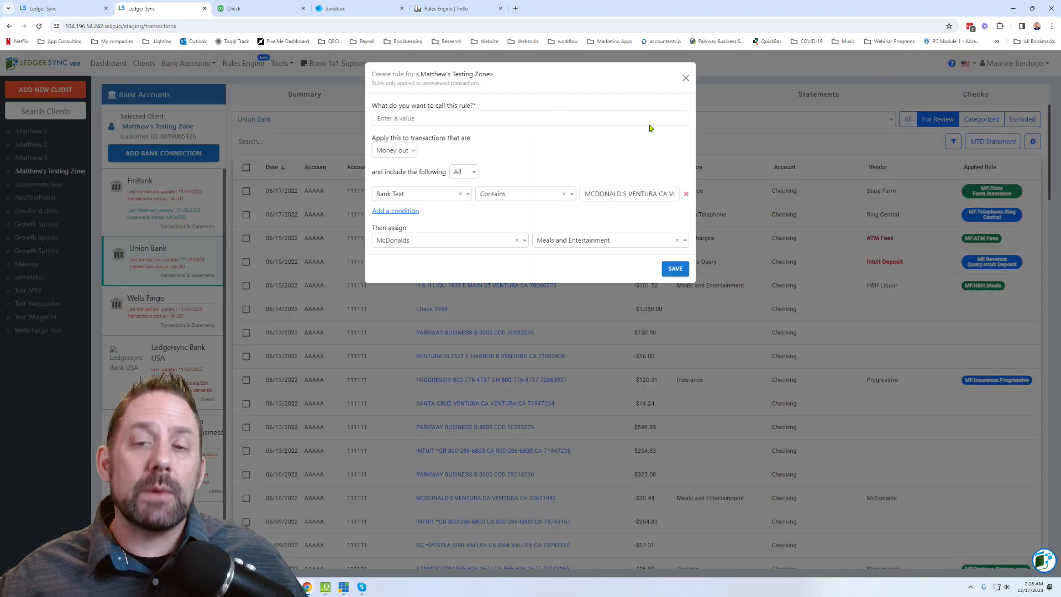
pyautogui.click(686, 78)
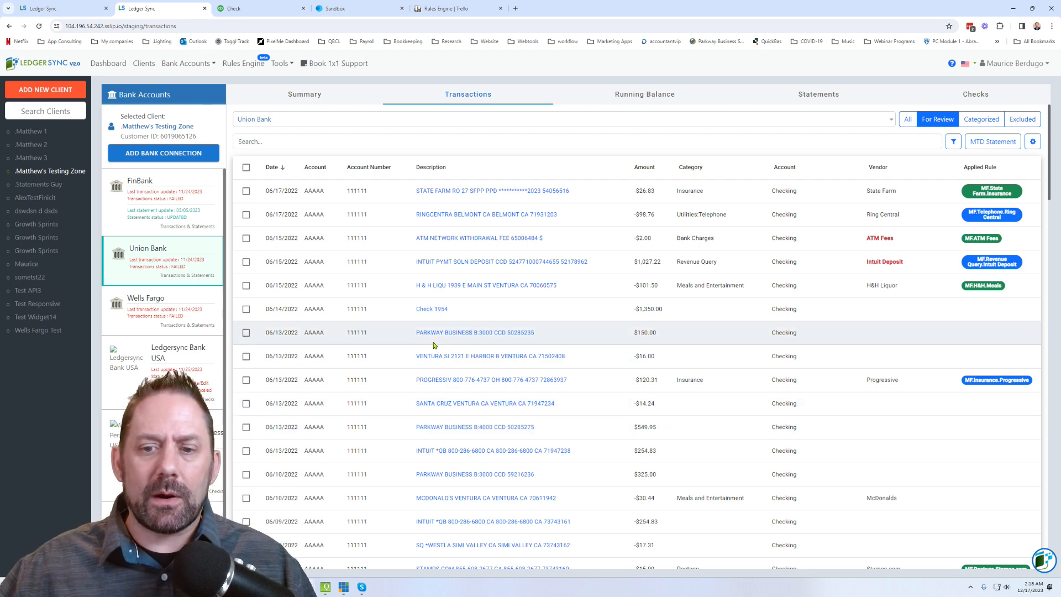
# - Exclude the Parkway Business transaction dated 06/13/2022 for $150.00 from the For Review list
pyautogui.click(246, 332)
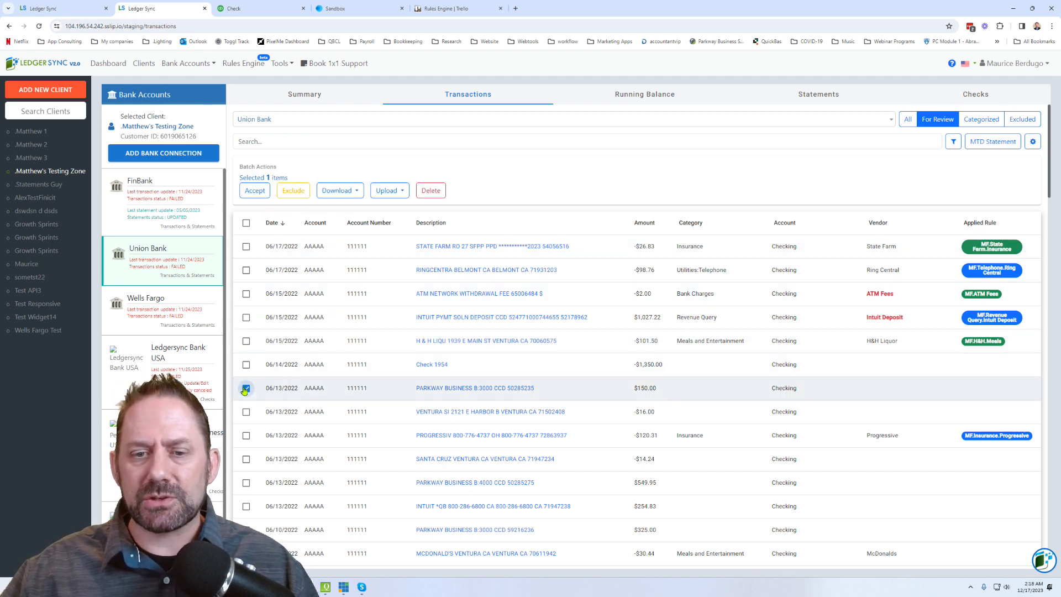
pyautogui.click(291, 191)
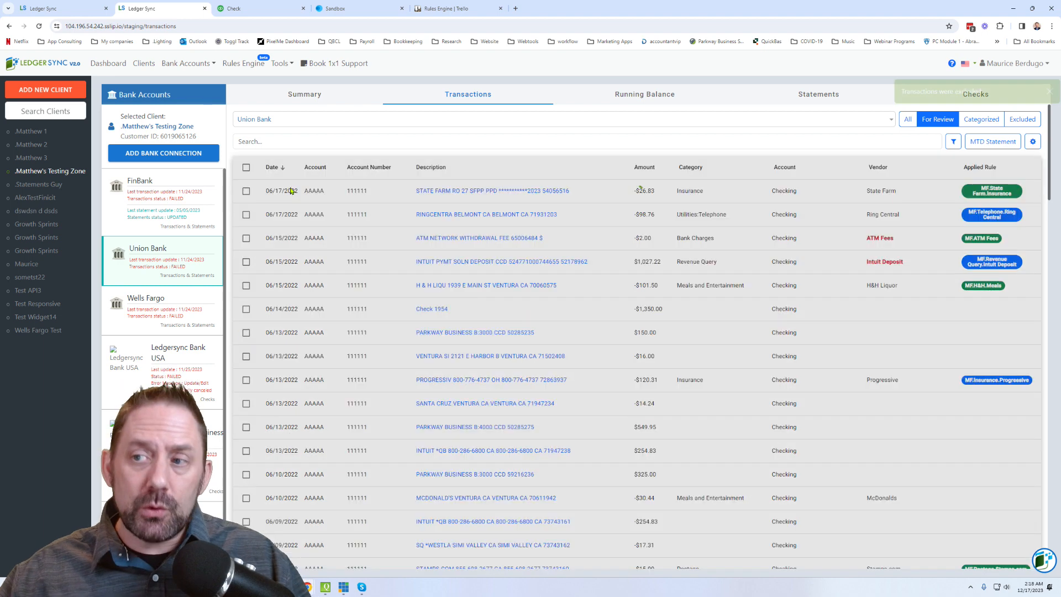